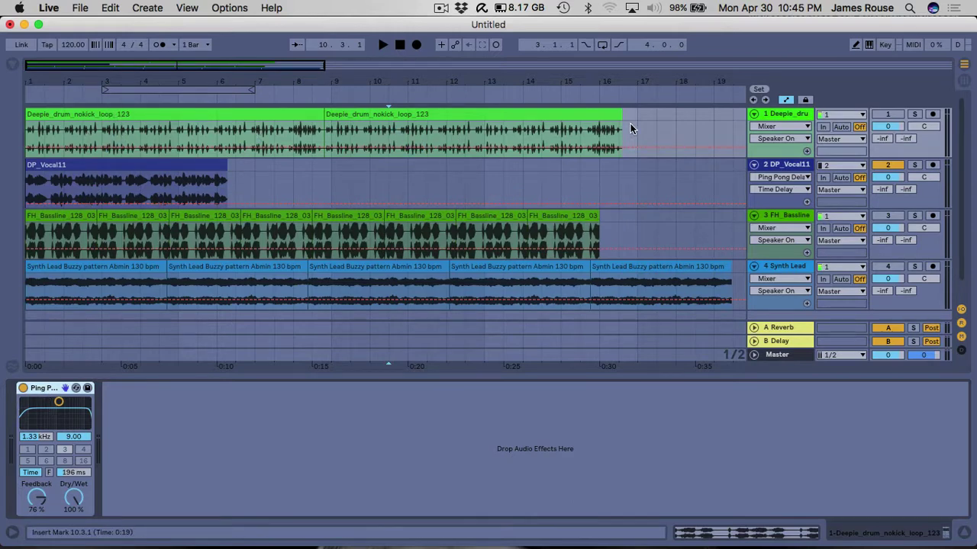
Step: Swap playback from the vocal track to the drum track and audition the first drum clip with its Ping Pong Delay bypassed
click(886, 116)
click(887, 165)
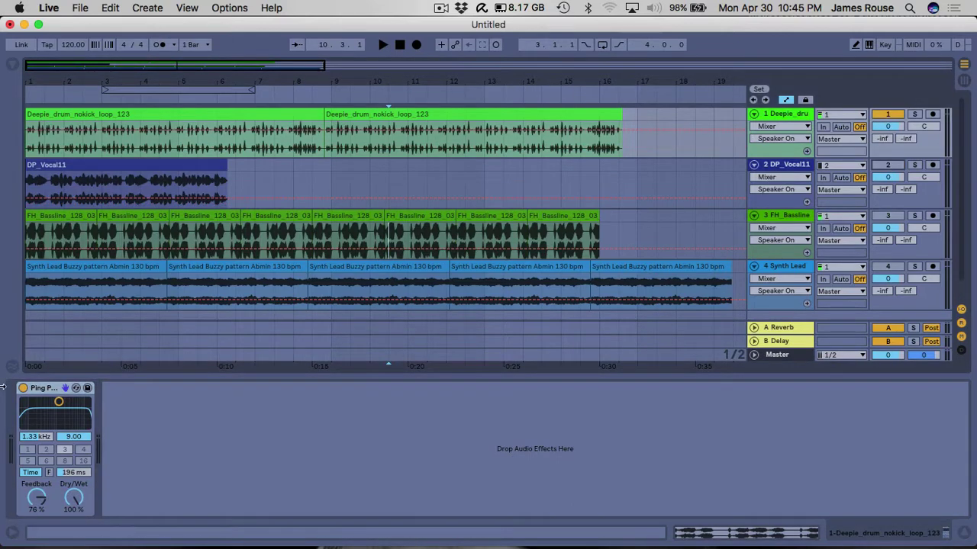
click(22, 389)
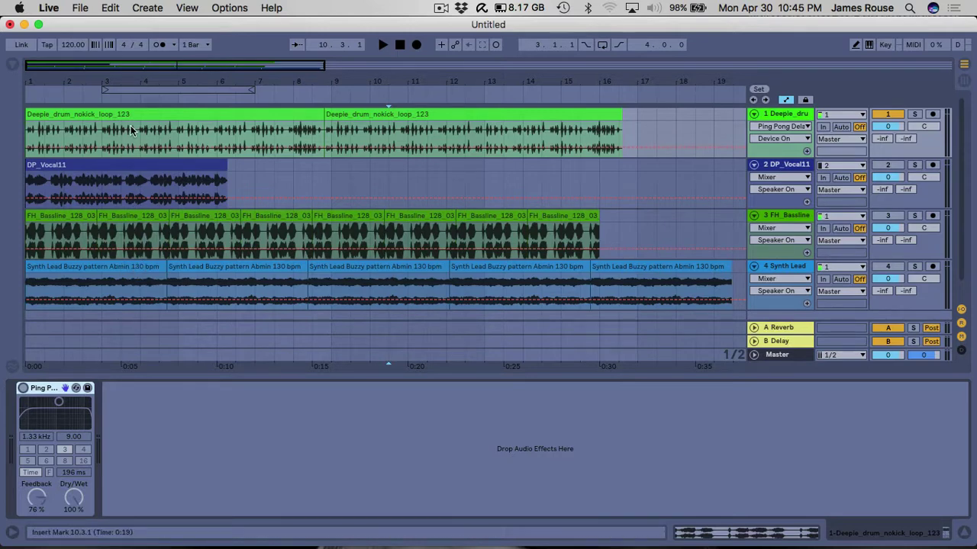
click(178, 116)
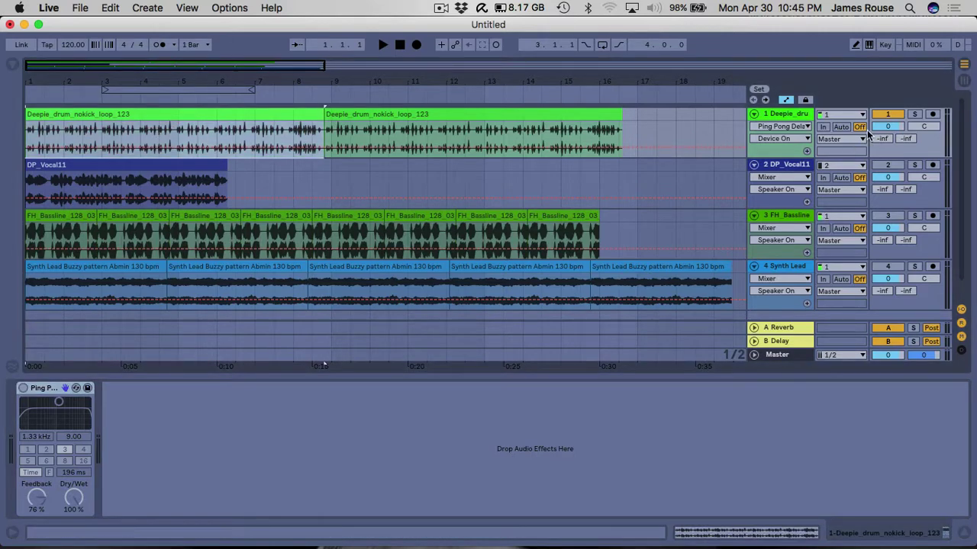
key(space)
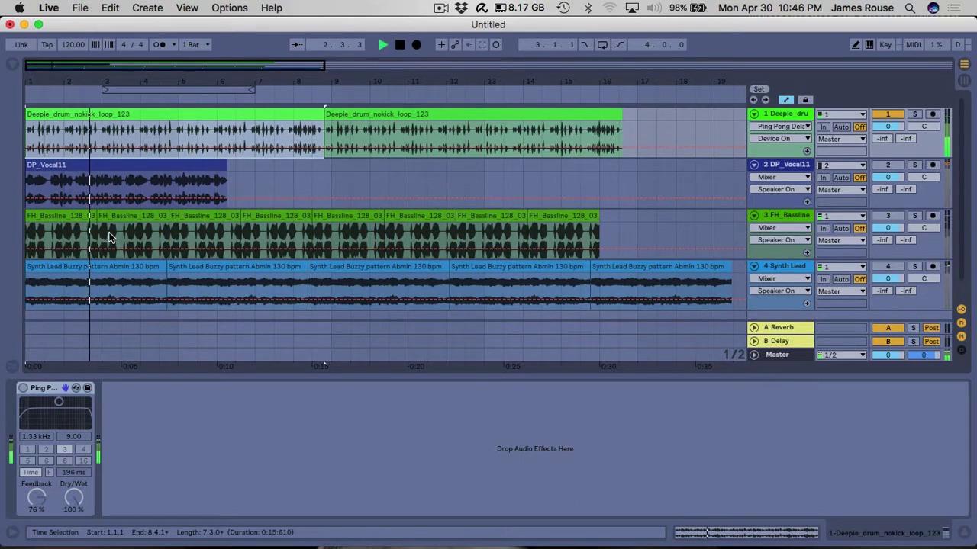
key(space)
Step: Re-enable the drum track's Ping Pong Delay, setting its filter to 1.98 kHz with a width of 2.05 and Feedback to 84%
click(23, 387)
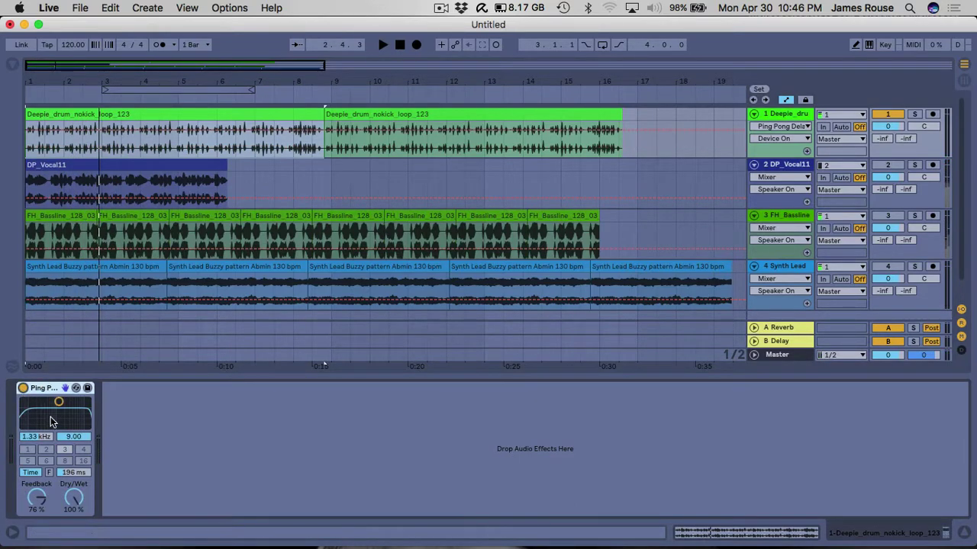
drag(58, 403, 62, 421)
drag(37, 500, 37, 495)
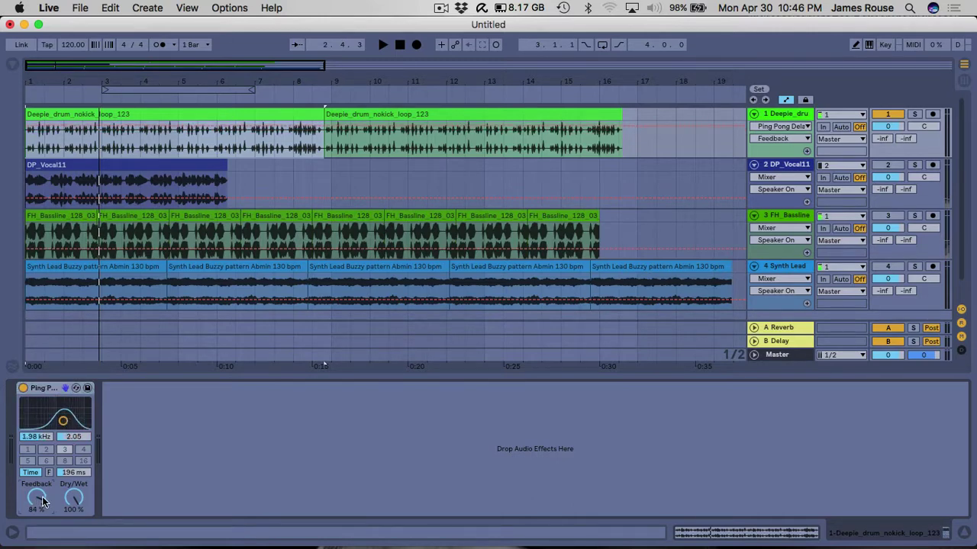
Step: Try several synced beat divisions on the Ping Pong Delay, ending on 8, and return it to Time mode
click(27, 473)
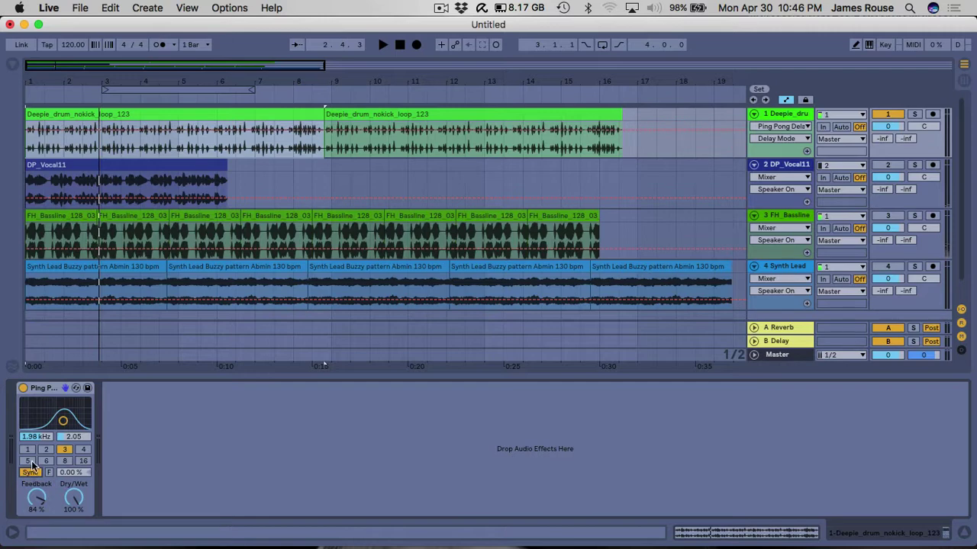
click(46, 450)
click(27, 450)
click(28, 461)
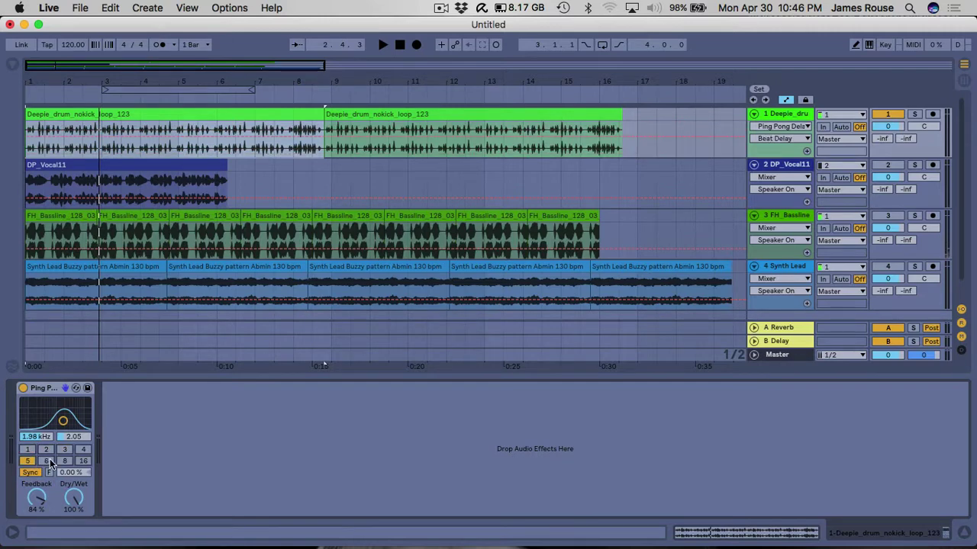
click(46, 461)
click(64, 461)
click(27, 473)
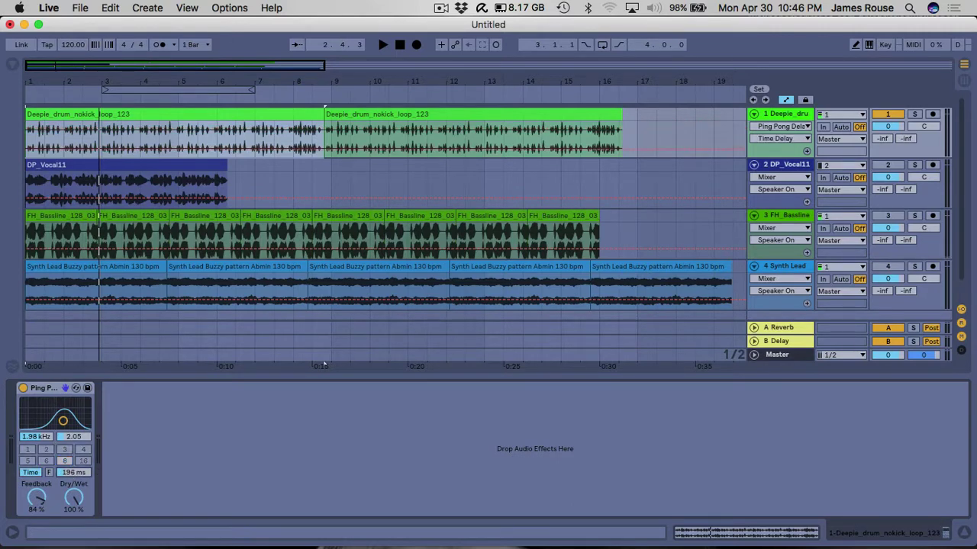
Step: Set the drum delay's time to 250 ms, Dry/Wet to 37% and Feedback to 56%
drag(74, 473, 73, 446)
drag(71, 497, 70, 533)
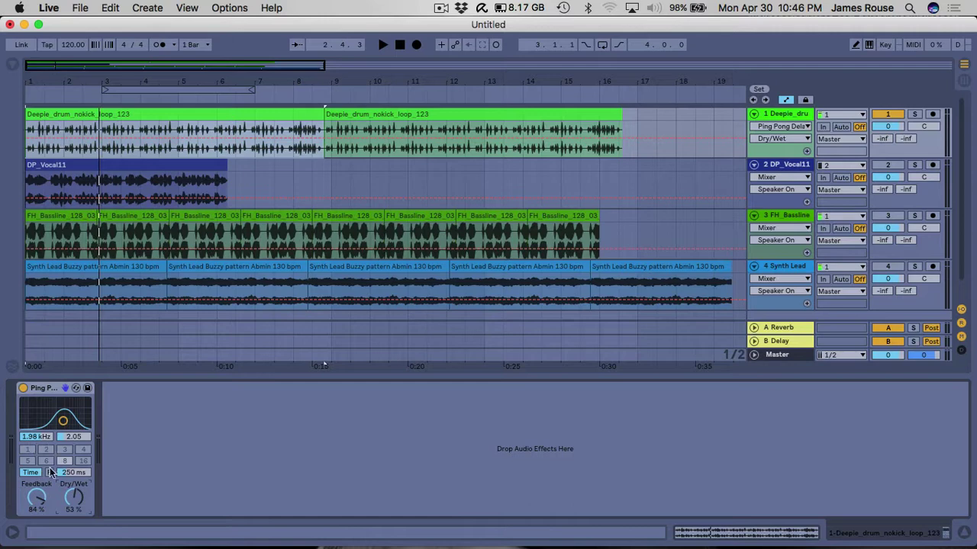
drag(74, 497, 74, 504)
drag(40, 503, 41, 515)
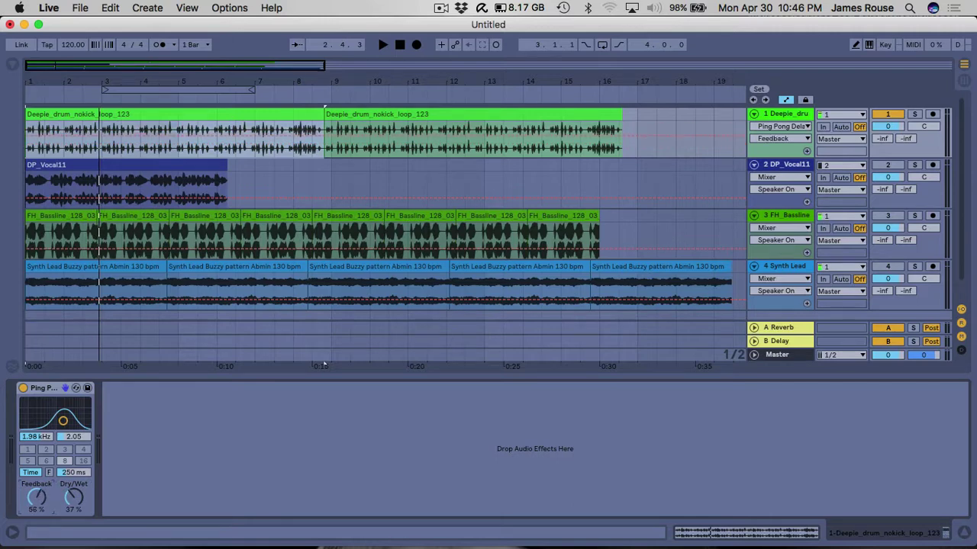
Step: Audition the delayed drum loop, set the delay's filter to 776 Hz with a width of 9.00, and reset playback to the start
key(space)
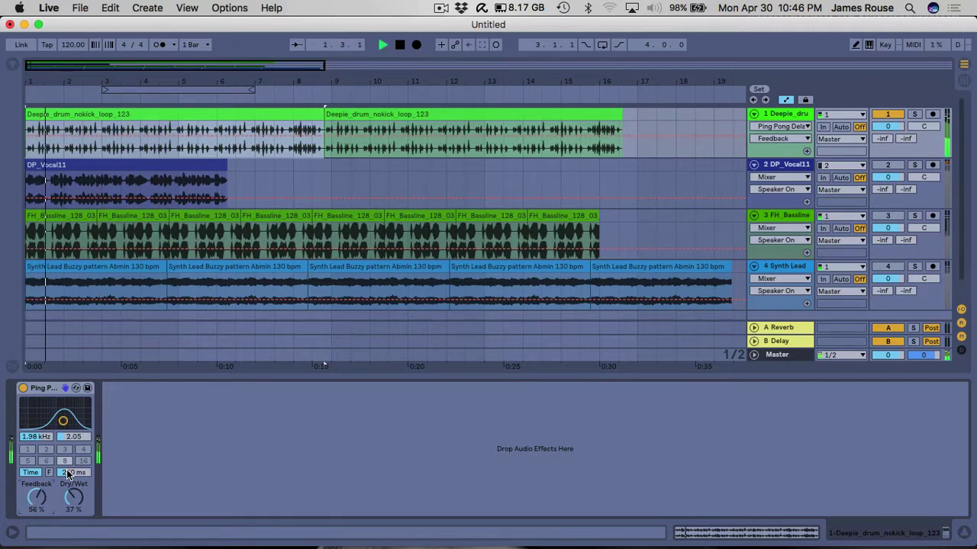
mouse_move(73, 498)
mouse_down()
mouse_move(73, 508)
mouse_move(73, 449)
mouse_move(73, 498)
mouse_up()
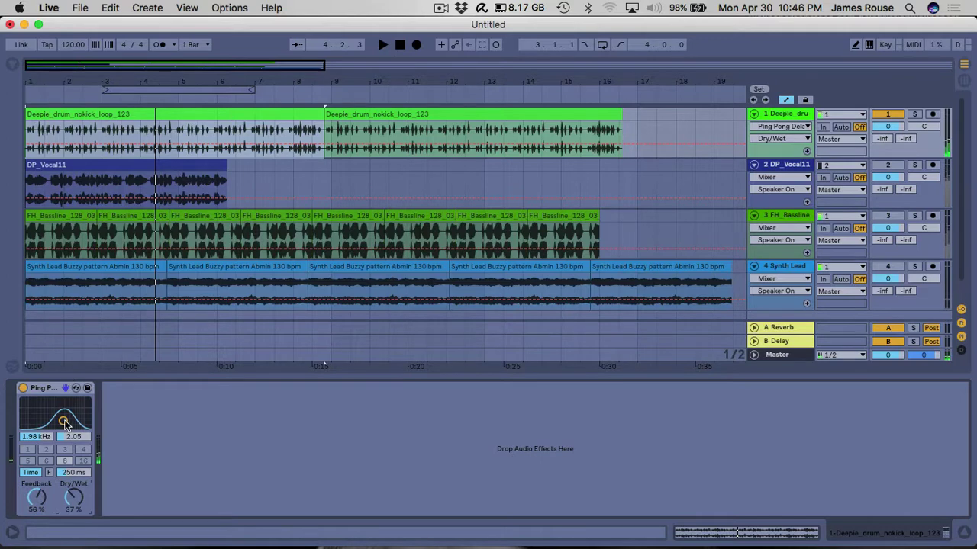
drag(64, 420, 53, 402)
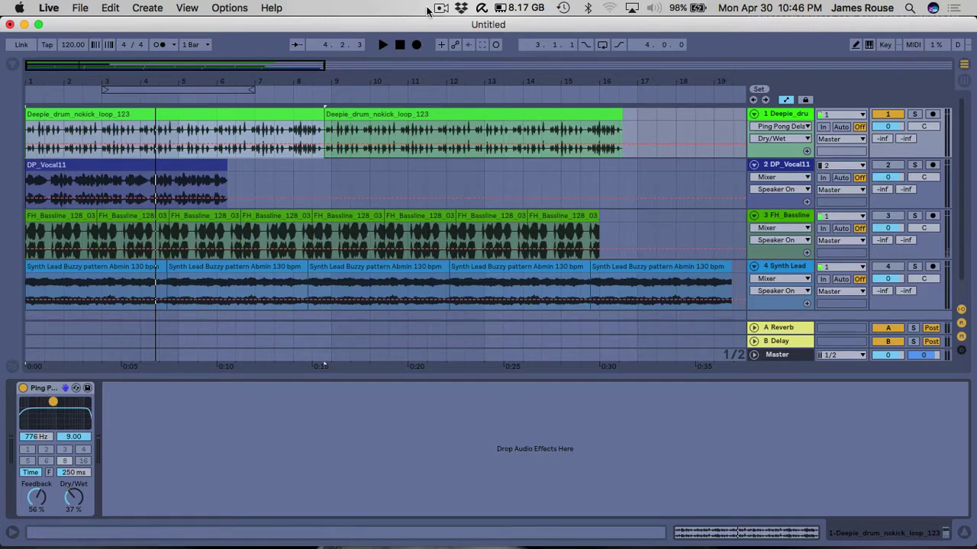
click(400, 45)
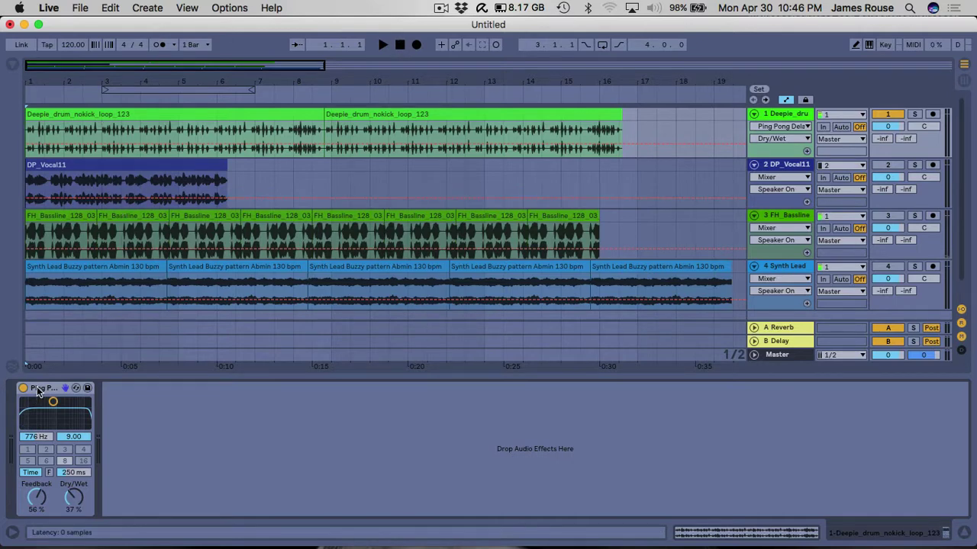
Step: Try the Ping Pong Delay's Repitch and Jump transition modes, leaving Repitch selected
click(38, 391)
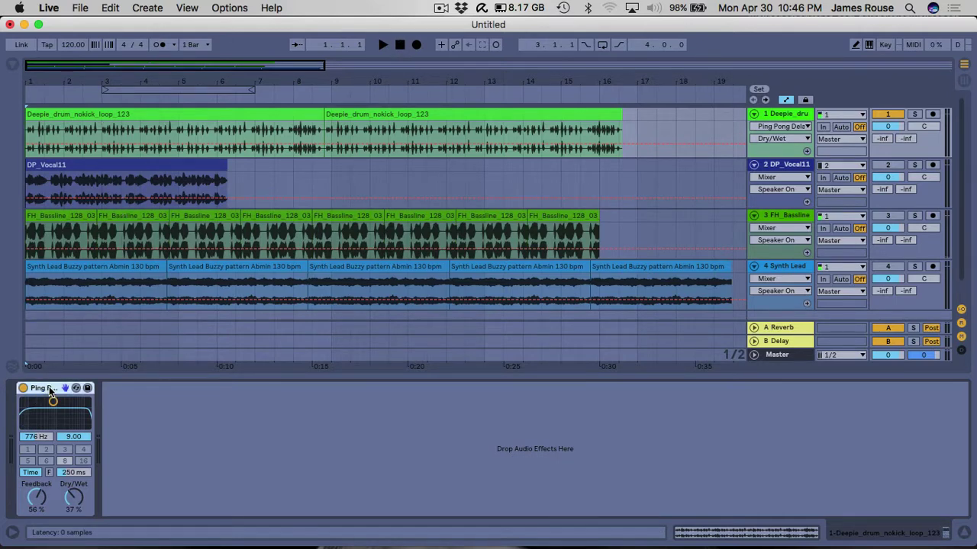
right_click(51, 390)
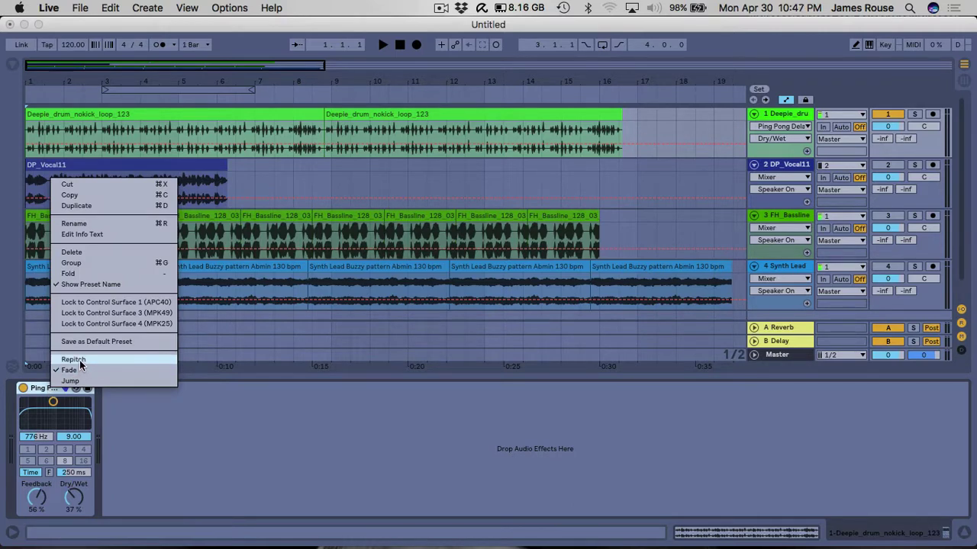
click(81, 361)
right_click(51, 389)
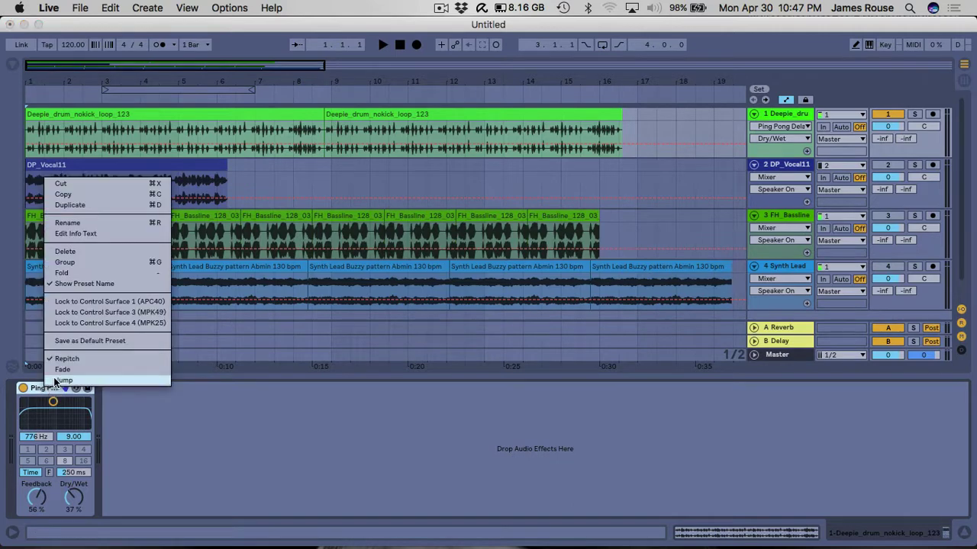
click(53, 379)
right_click(47, 387)
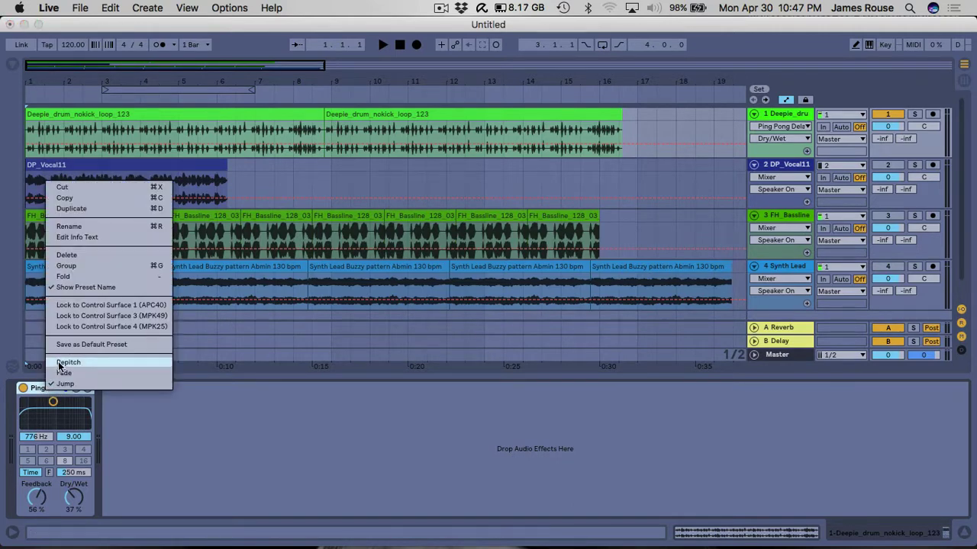
click(60, 364)
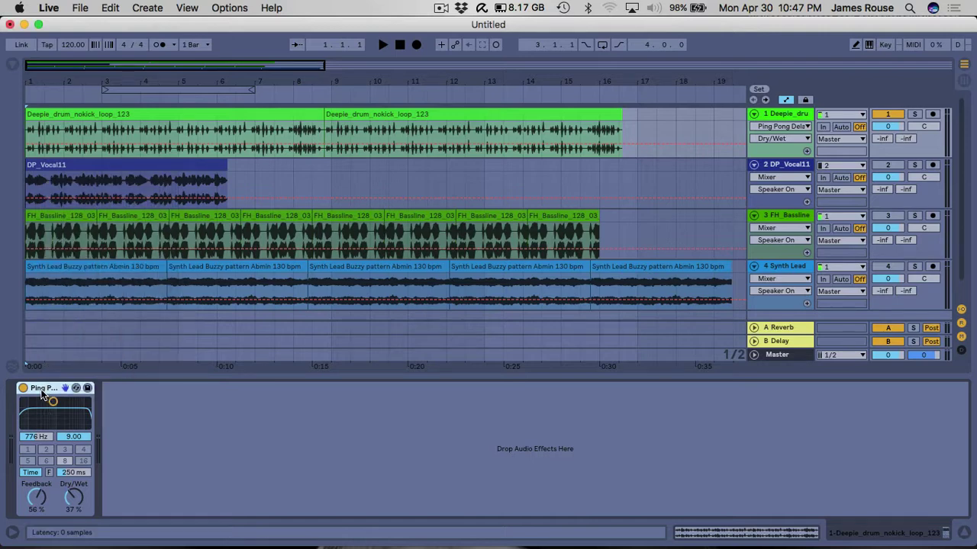
Step: With Dry/Wet at 100% and Feedback at 75%, play the drum loop while sweeping the delay time from 1 ms to 180 ms
mouse_move(75, 475)
mouse_down()
mouse_move(75, 534)
mouse_move(75, 458)
mouse_up()
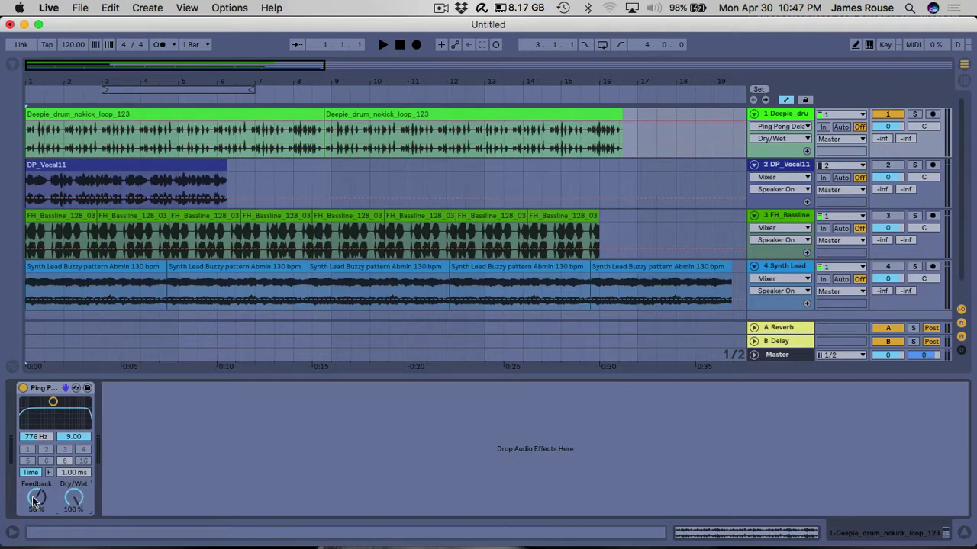
drag(35, 502, 35, 486)
key(space)
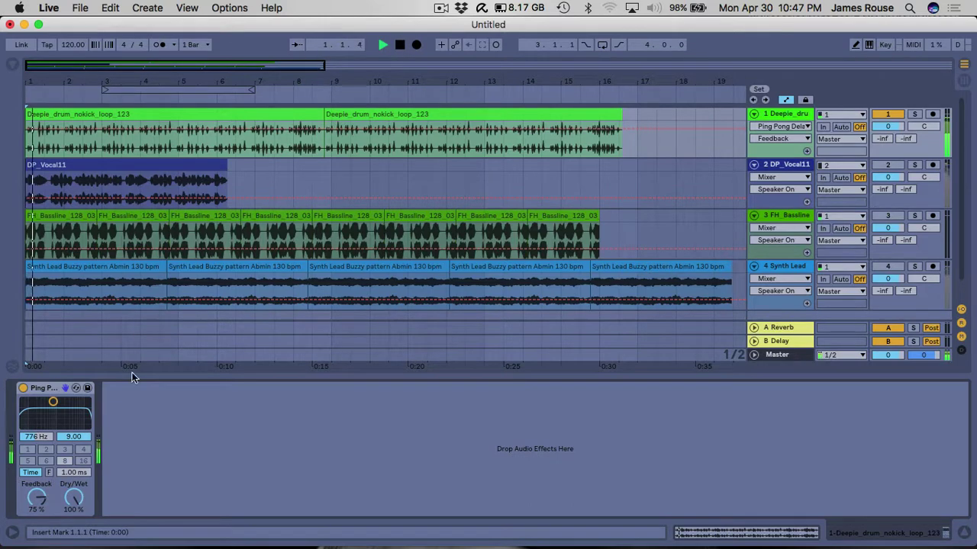
drag(74, 472, 74, 458)
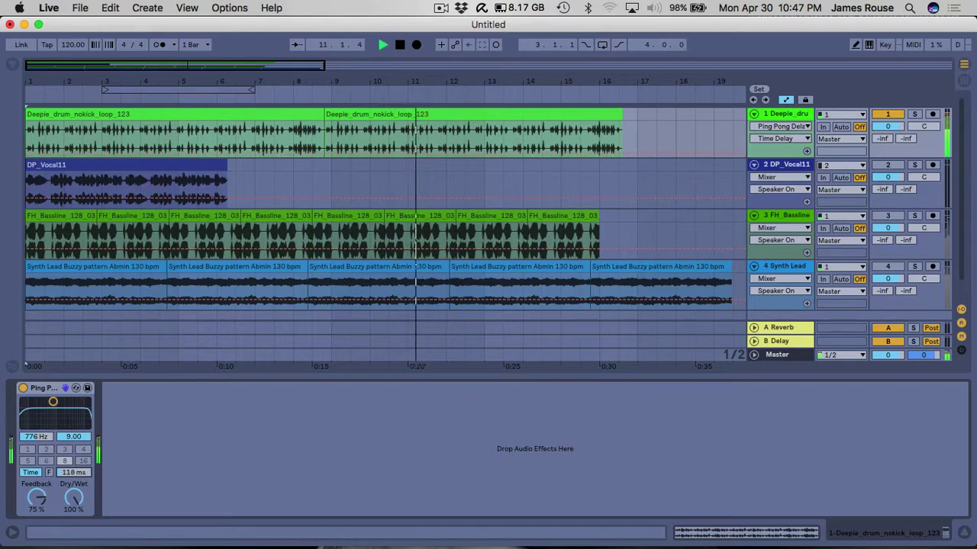
key(space)
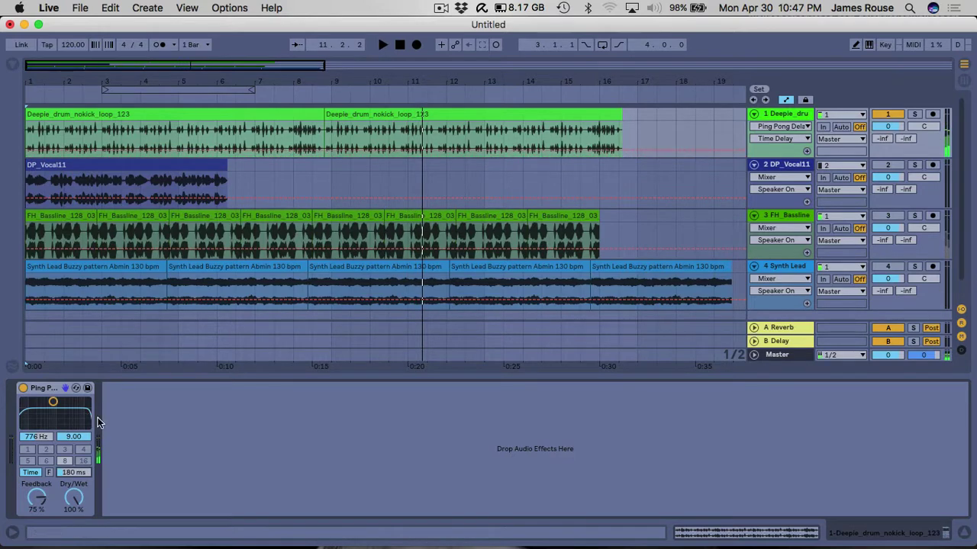
Step: Switch the drum delay to Jump mode and sweep its time during playback, starting from 1 ms and ending at 173 ms
right_click(54, 402)
click(57, 383)
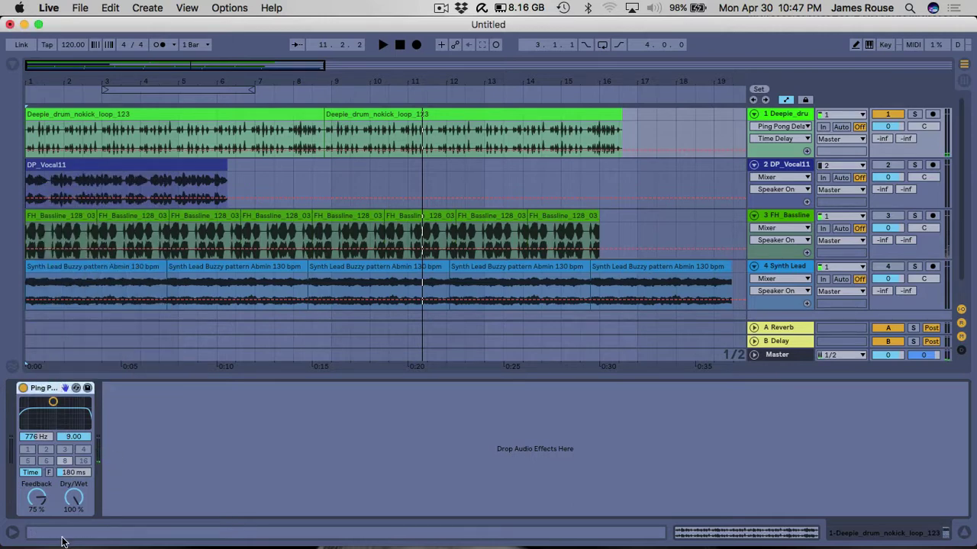
drag(65, 477, 65, 527)
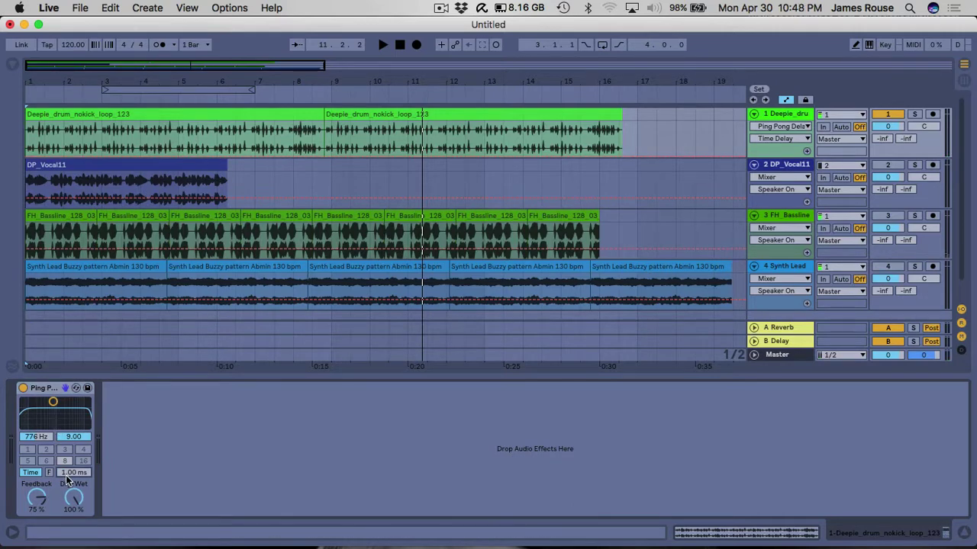
key(space)
drag(65, 477, 73, 382)
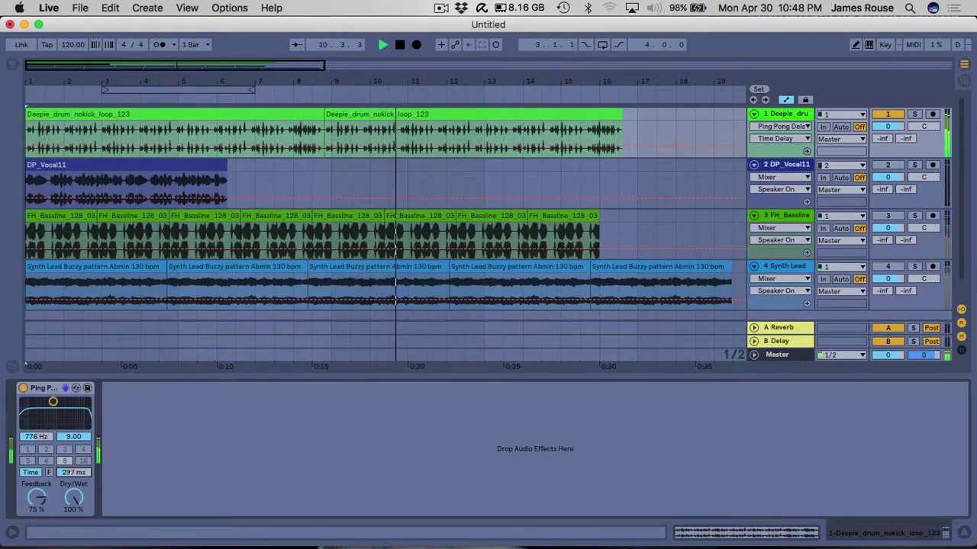
drag(73, 472, 73, 519)
key(space)
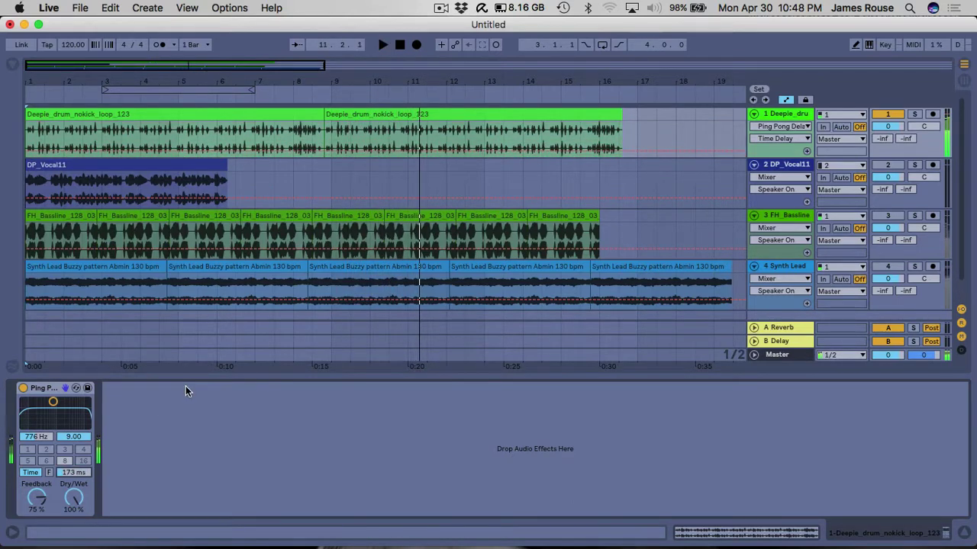
right_click(43, 389)
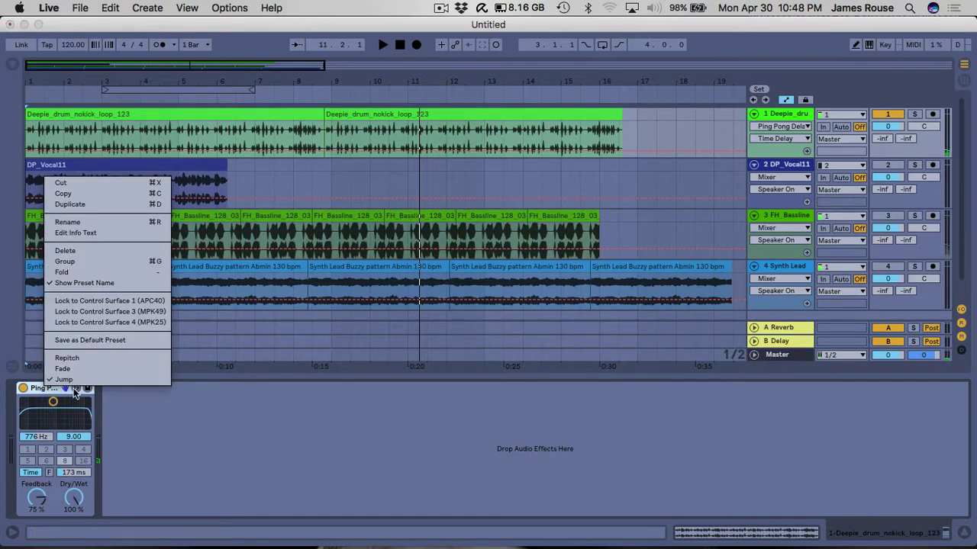
click(176, 432)
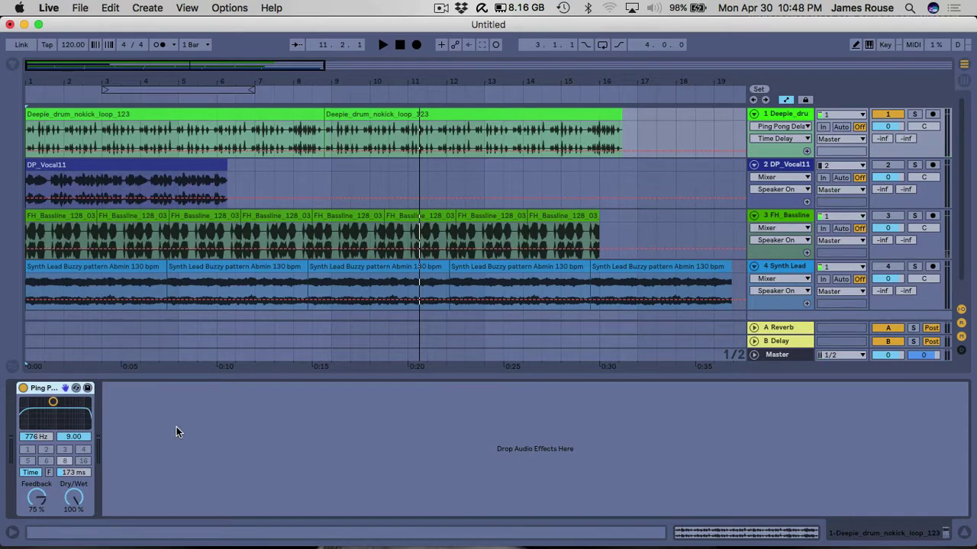
right_click(40, 390)
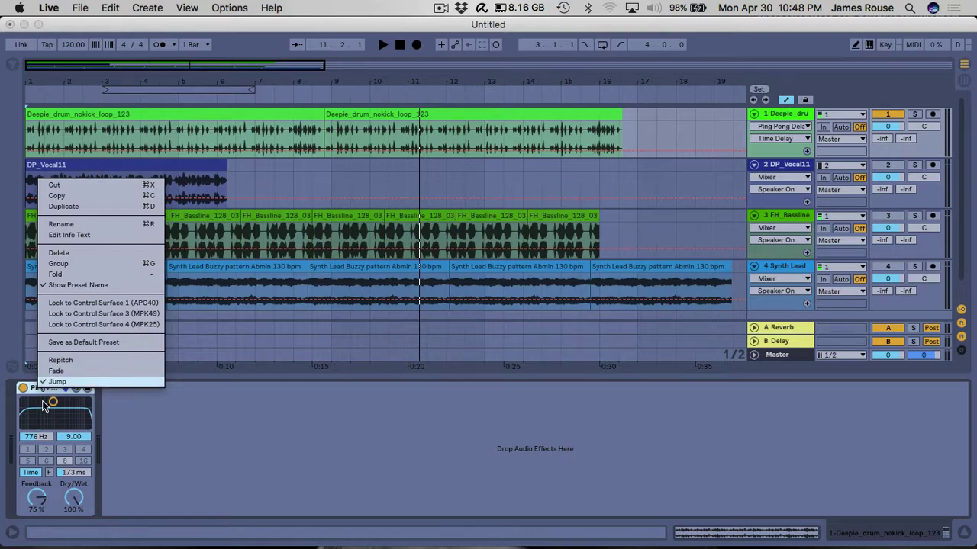
click(212, 462)
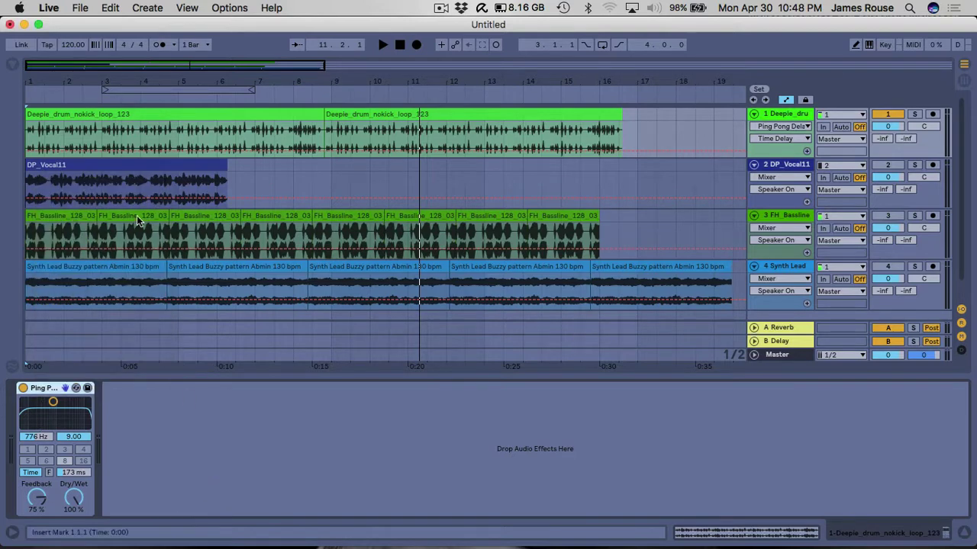
Step: Mute the drum track, activate the DP_Vocal11 track and select its vocal clip to show its Ping Pong Delay
click(91, 166)
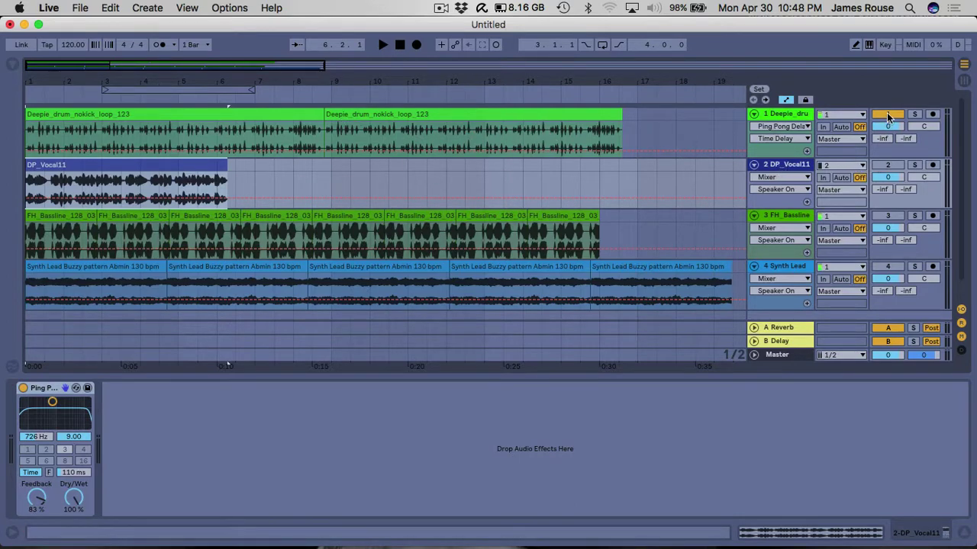
click(887, 116)
click(879, 166)
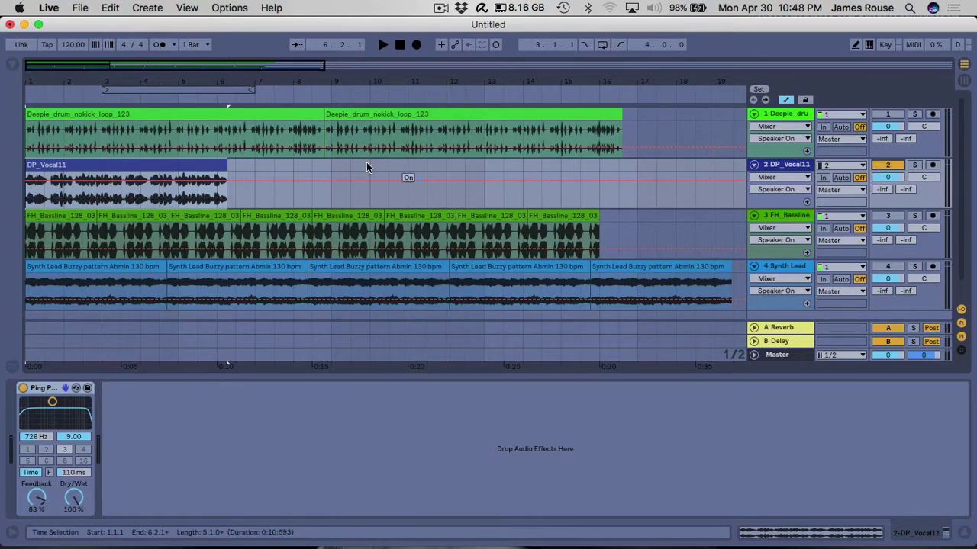
click(99, 163)
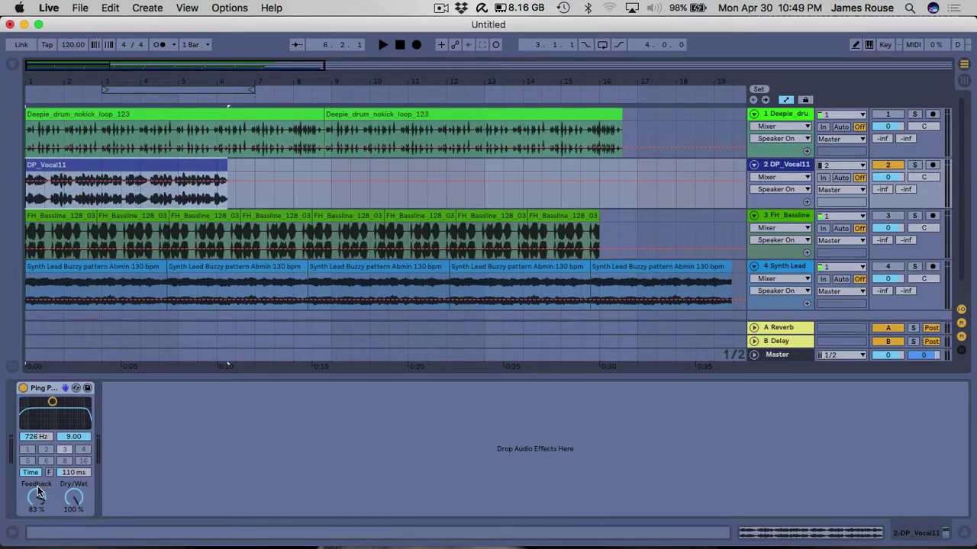
Step: Set the vocal delay's Feedback to 75%, try Fade mode, and settle on Repitch as its transition mode
drag(40, 494, 40, 500)
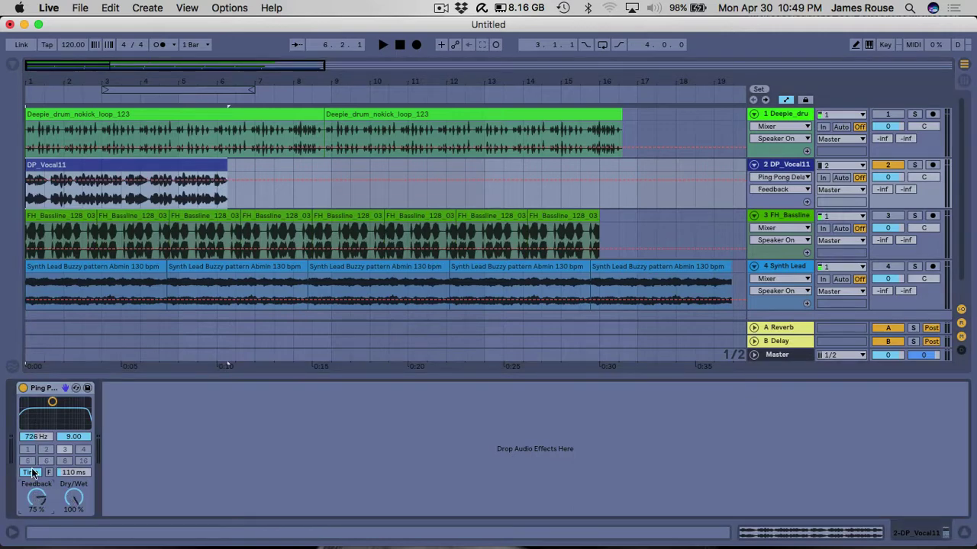
right_click(41, 391)
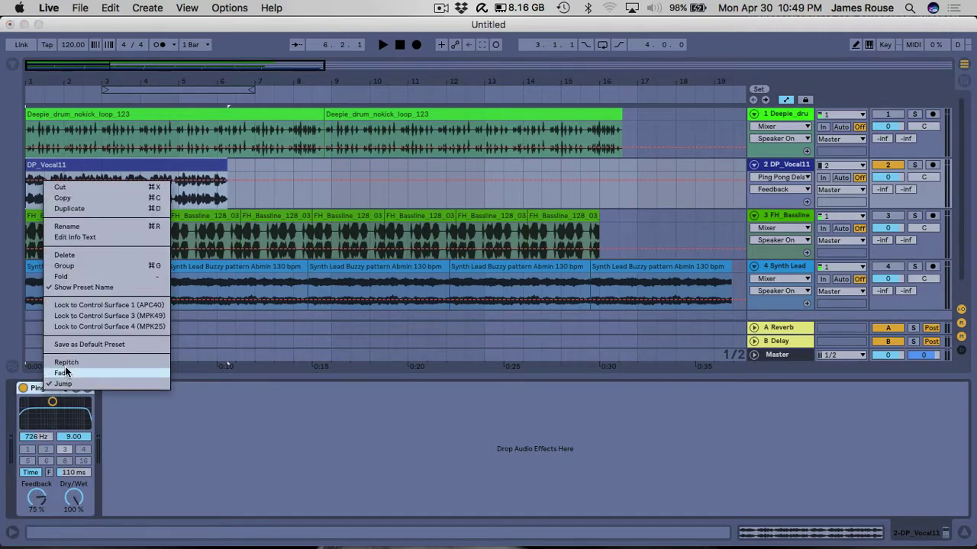
click(65, 370)
right_click(42, 391)
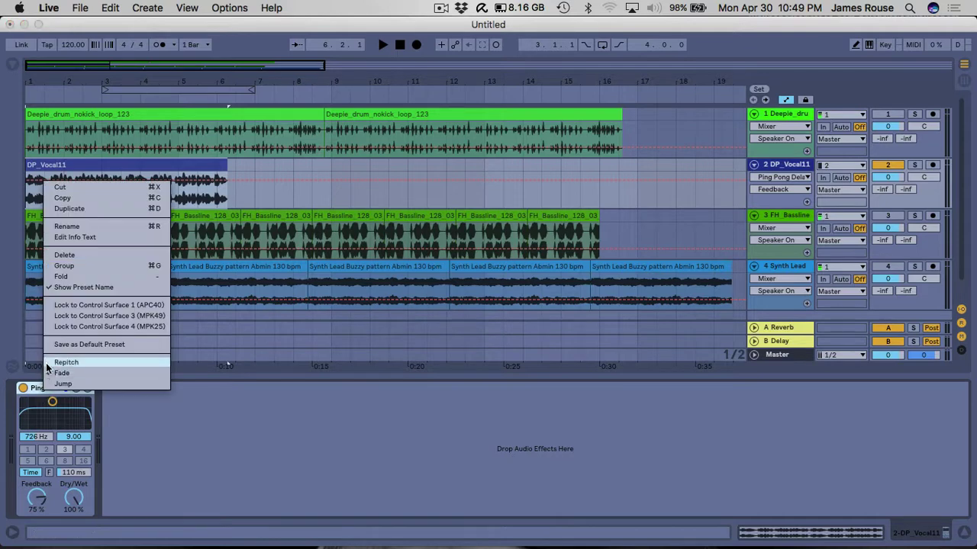
click(55, 363)
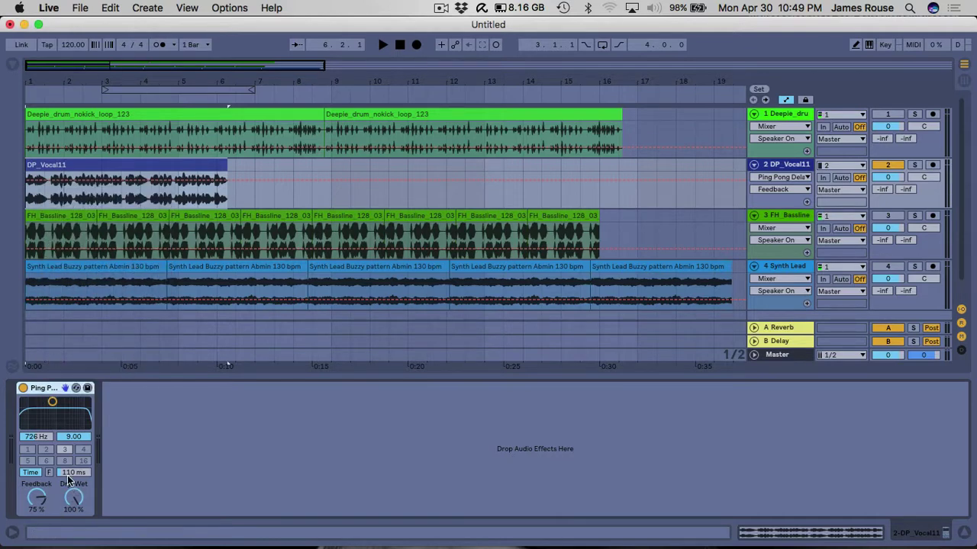
Step: Play the vocal while sweeping its delay time, ending at 1 ms, and switch its delay to Jump mode
drag(68, 474, 69, 450)
key(space)
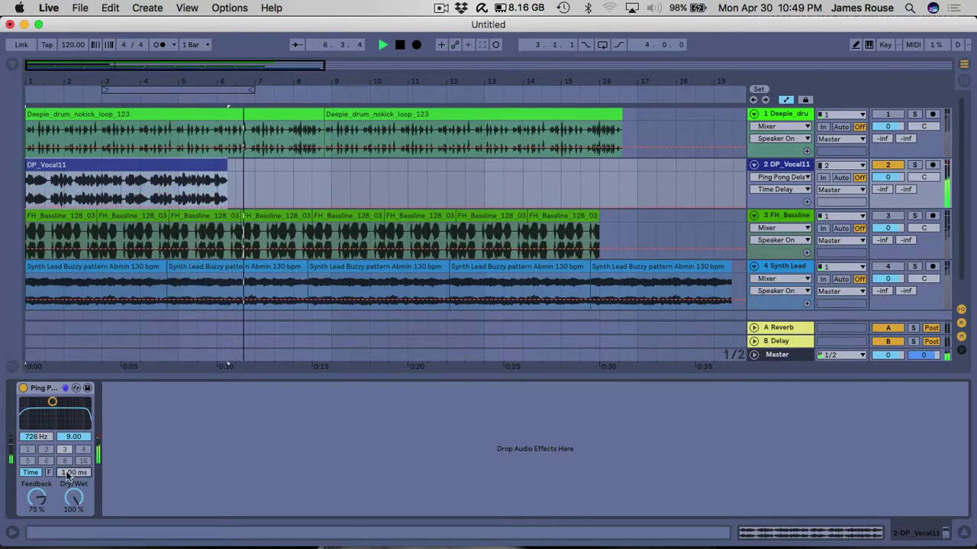
key(space)
right_click(40, 389)
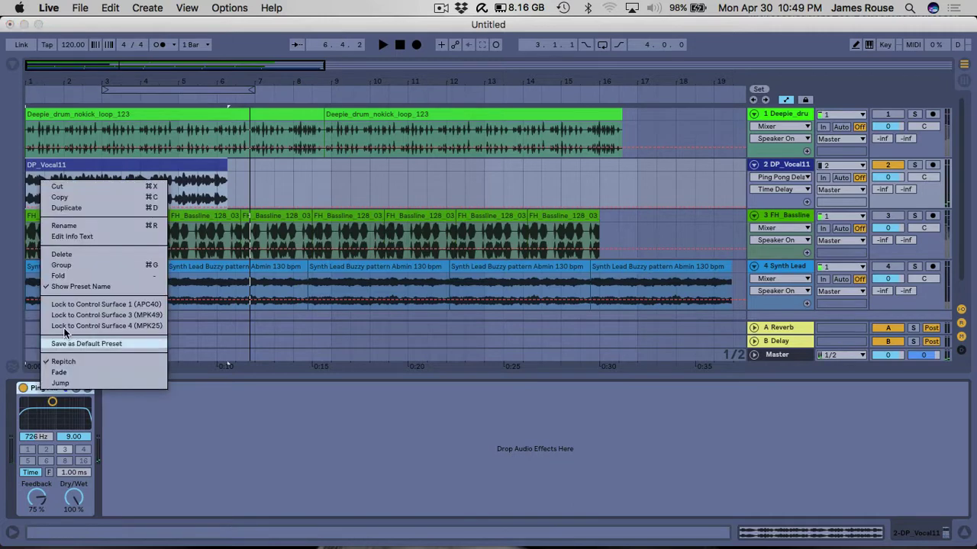
click(62, 384)
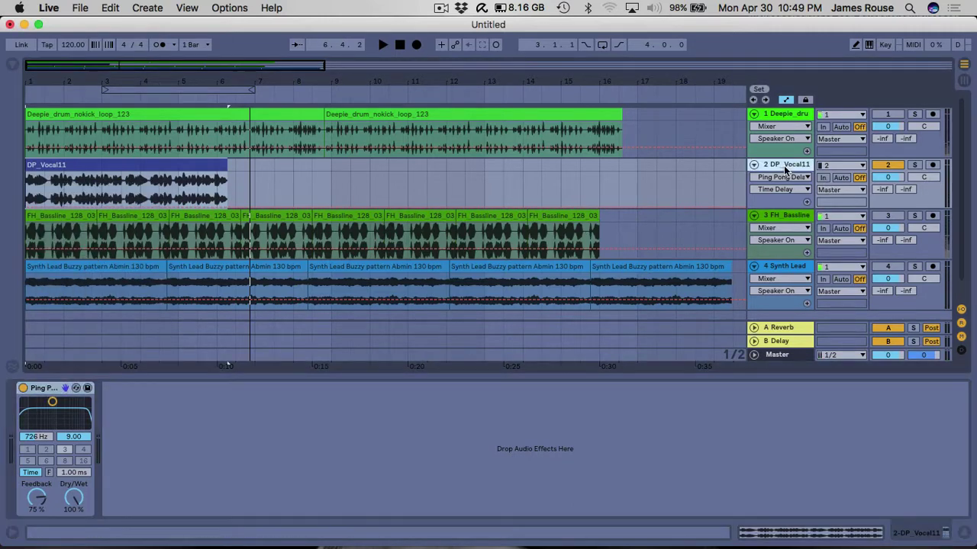
key(super+t)
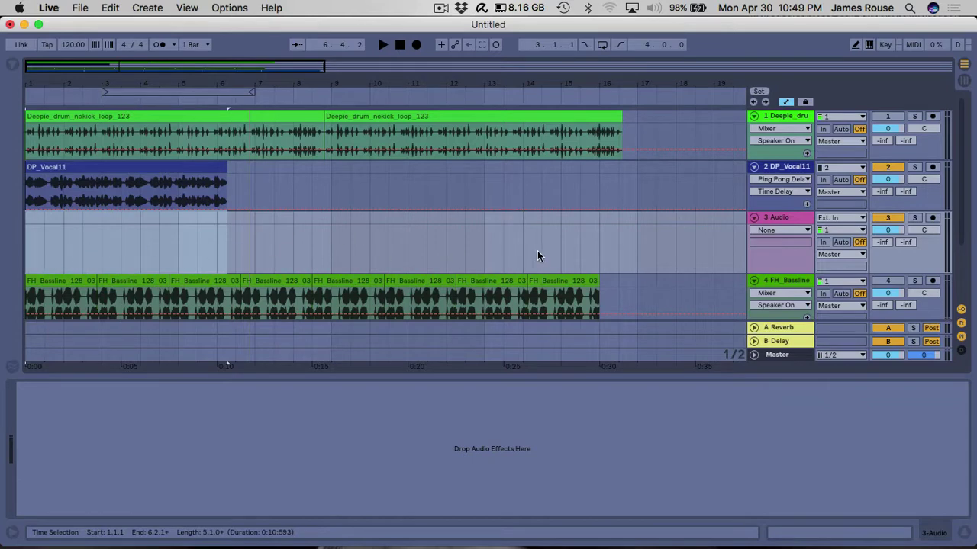
click(781, 218)
key(Delete)
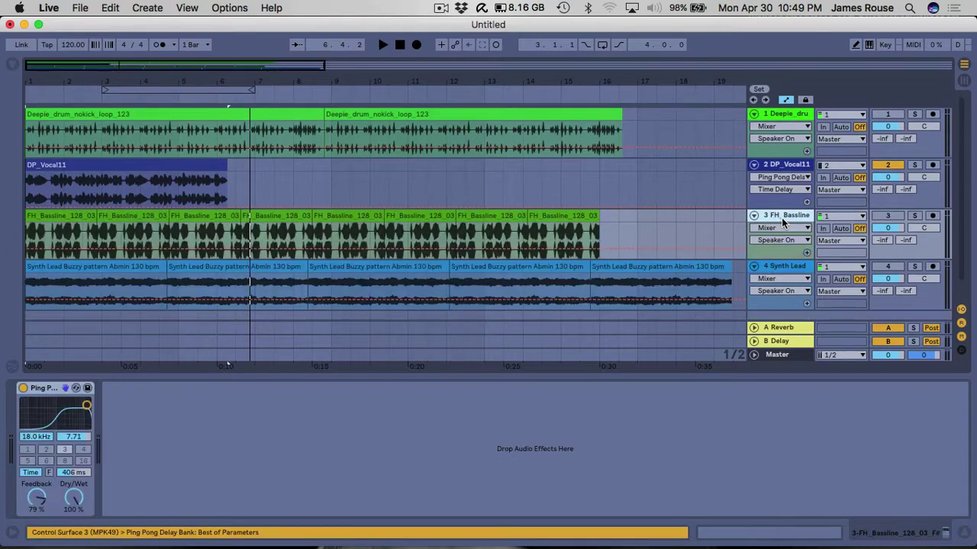
Step: Play the DP_Vocal11 clip from the start in Jump mode while sweeping its delay time up past 800 ms and back to 1 ms
click(154, 166)
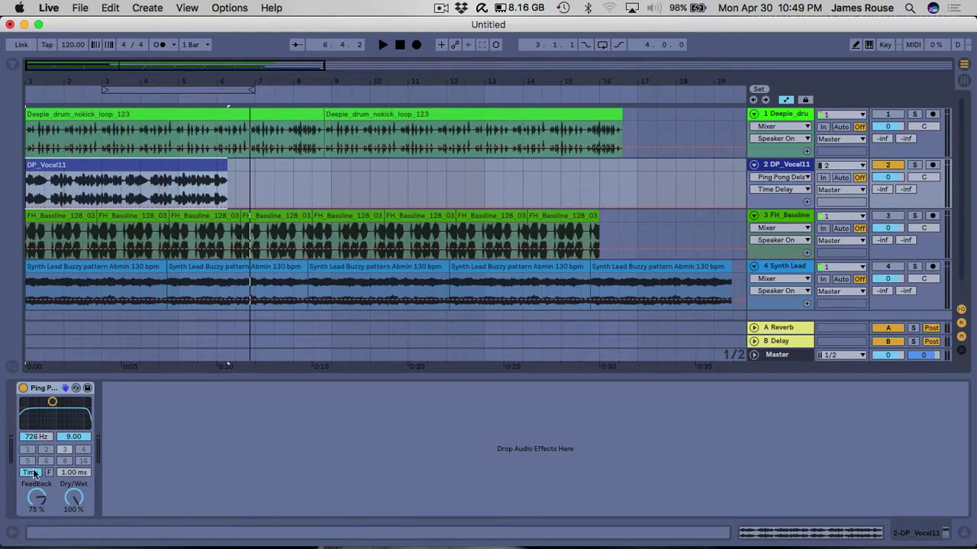
right_click(35, 392)
click(42, 384)
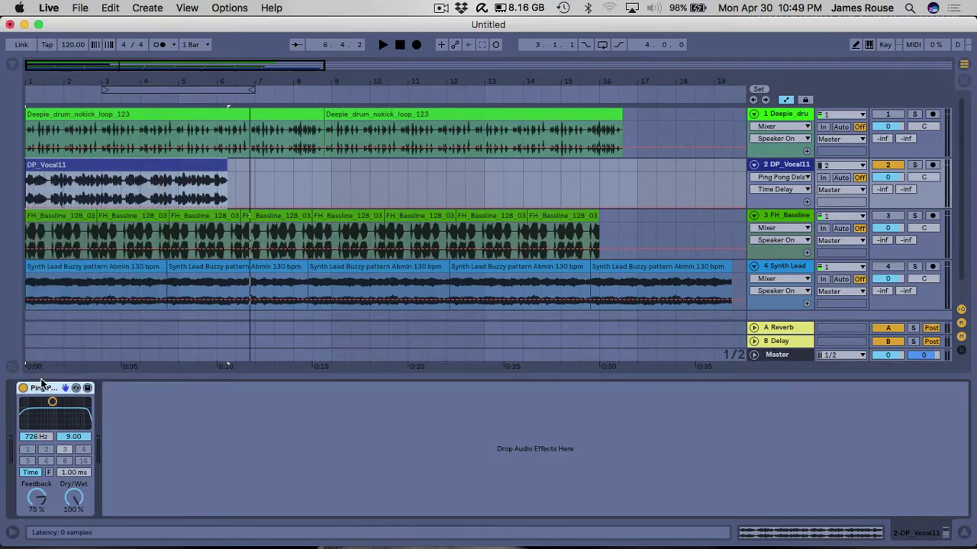
click(398, 45)
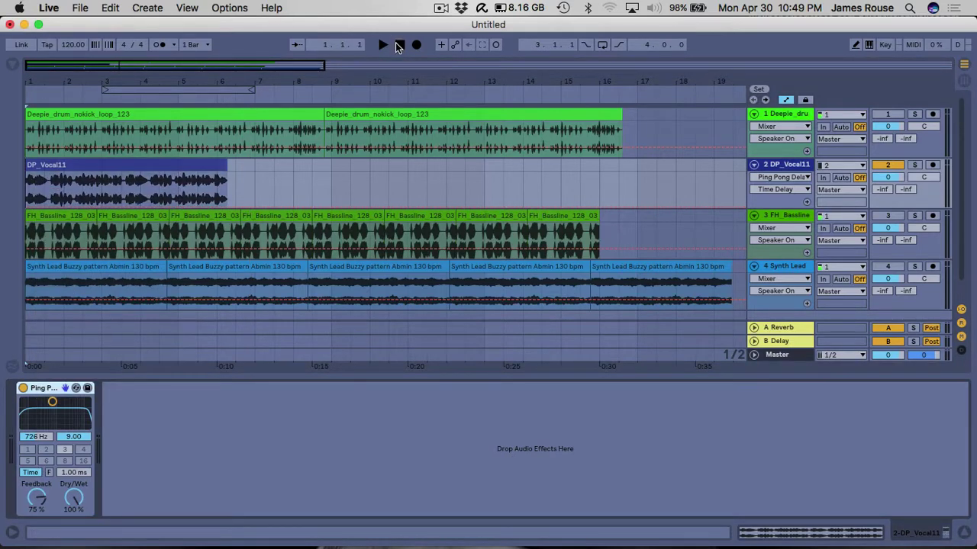
key(space)
drag(64, 474, 64, 427)
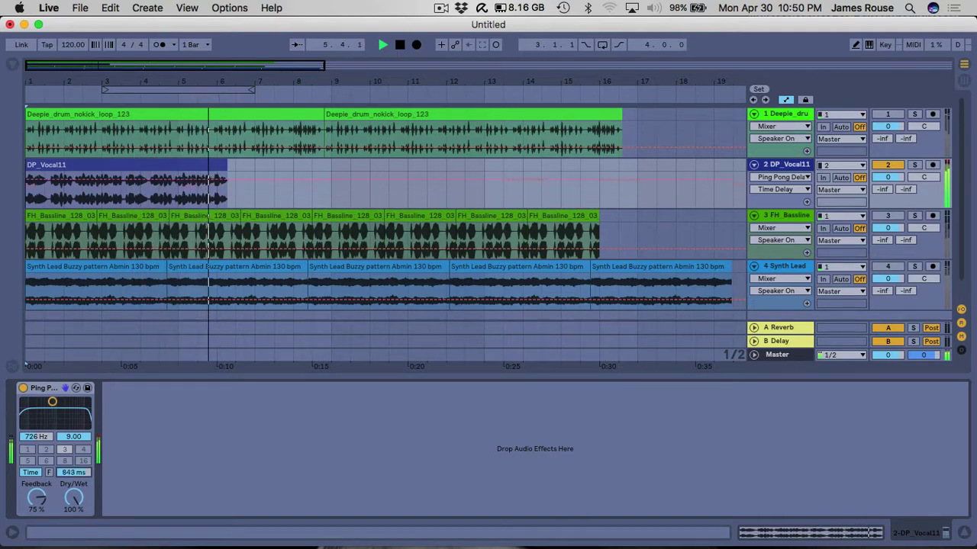
drag(73, 473, 73, 519)
key(space)
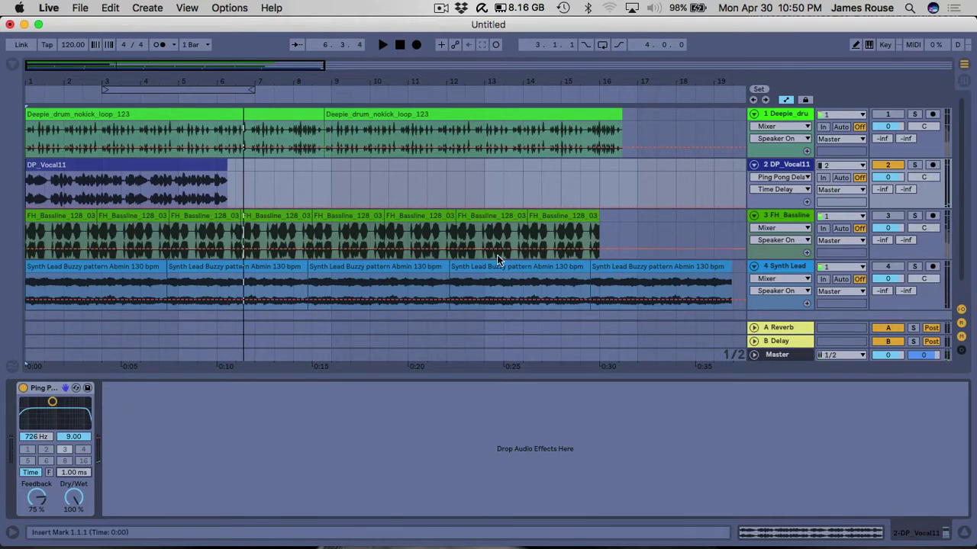
Step: Switch from the vocal to the FH_Bassline track and set its delay filter to 594 Hz with a bandwidth of 9.00
click(774, 219)
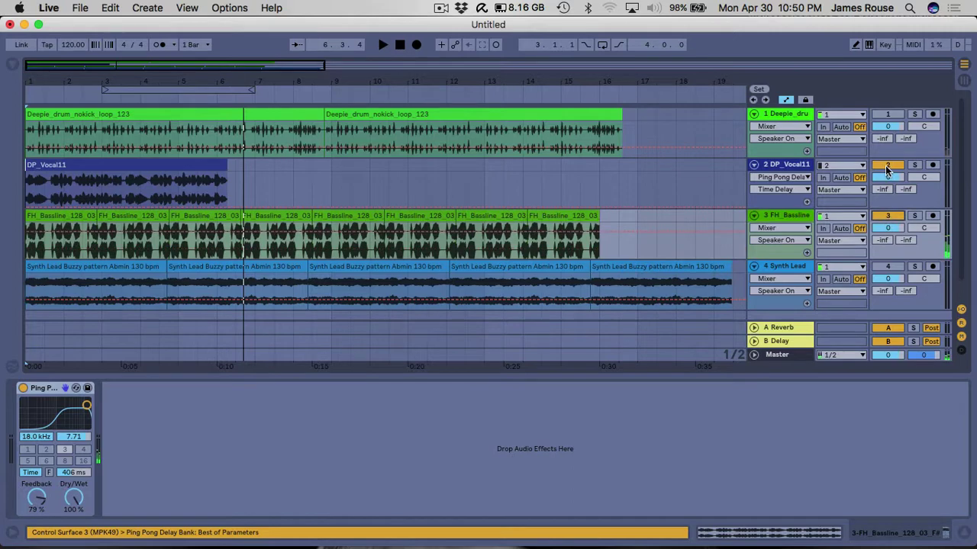
click(887, 167)
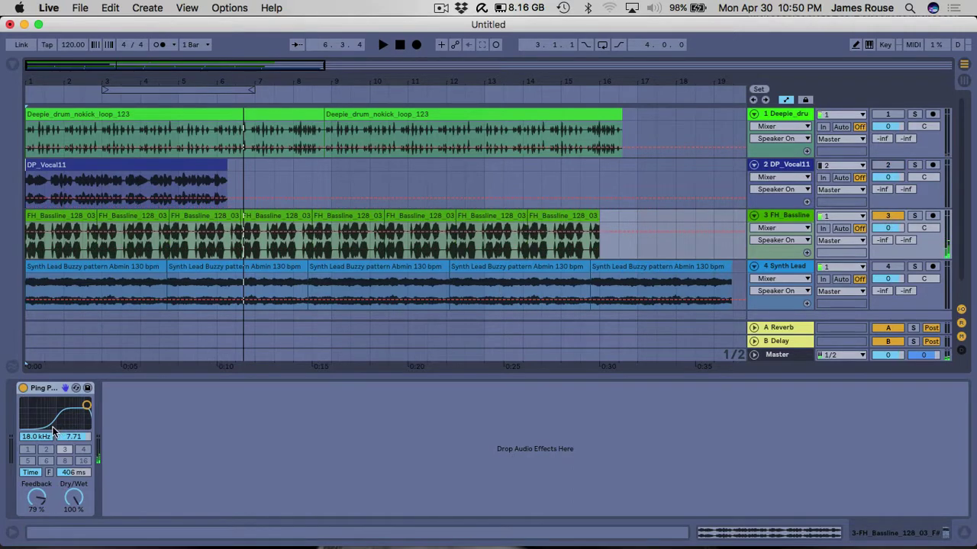
drag(88, 410, 49, 402)
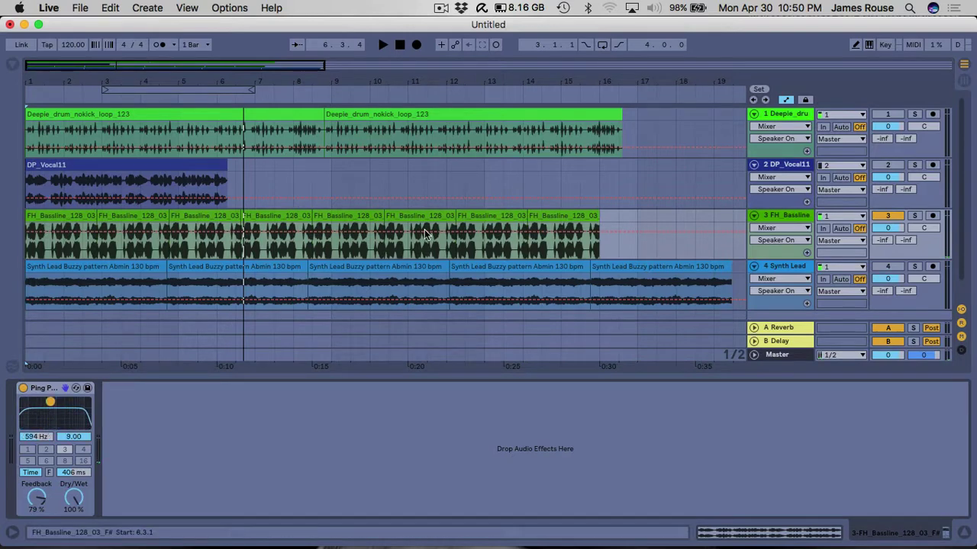
Step: Play the bassline while varying its delay time, ending at 367 ms, and move its delay filter to 15.7 kHz with a bandwidth of 6.42
key(space)
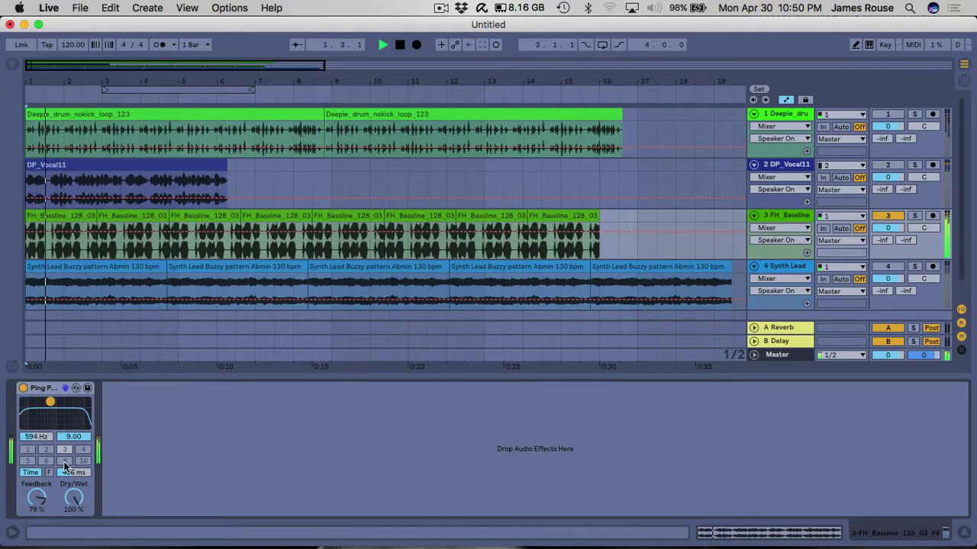
drag(67, 473, 77, 460)
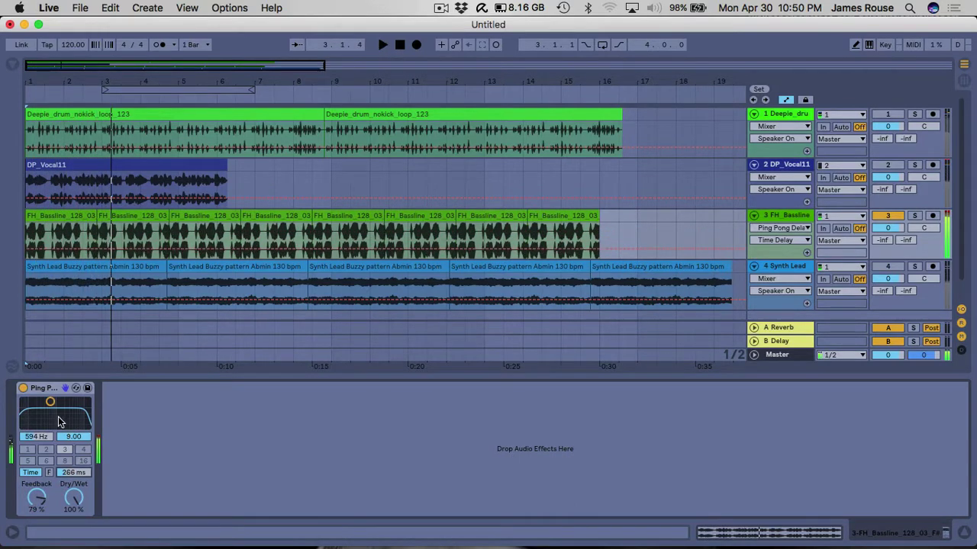
drag(50, 403, 85, 409)
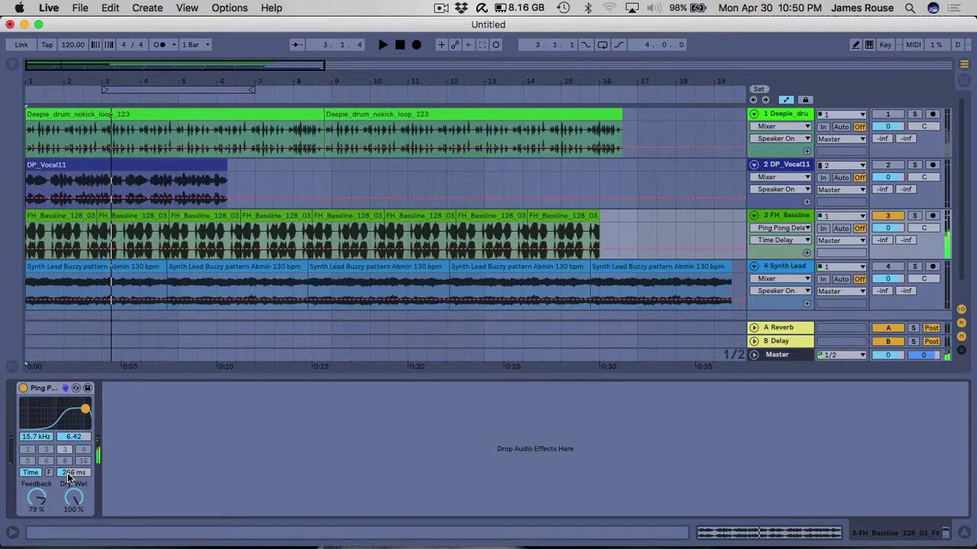
mouse_move(68, 477)
mouse_down()
mouse_move(67, 504)
mouse_move(67, 472)
mouse_up()
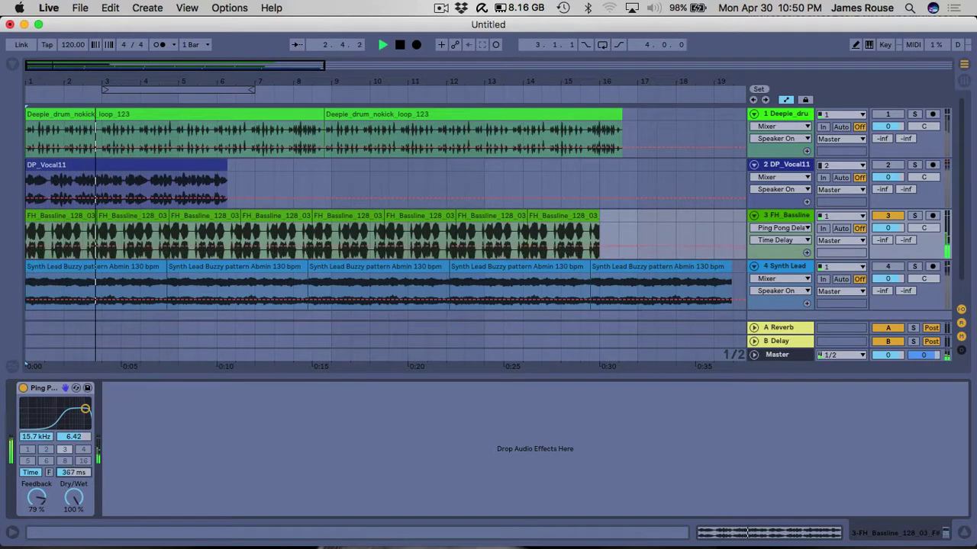
key(space)
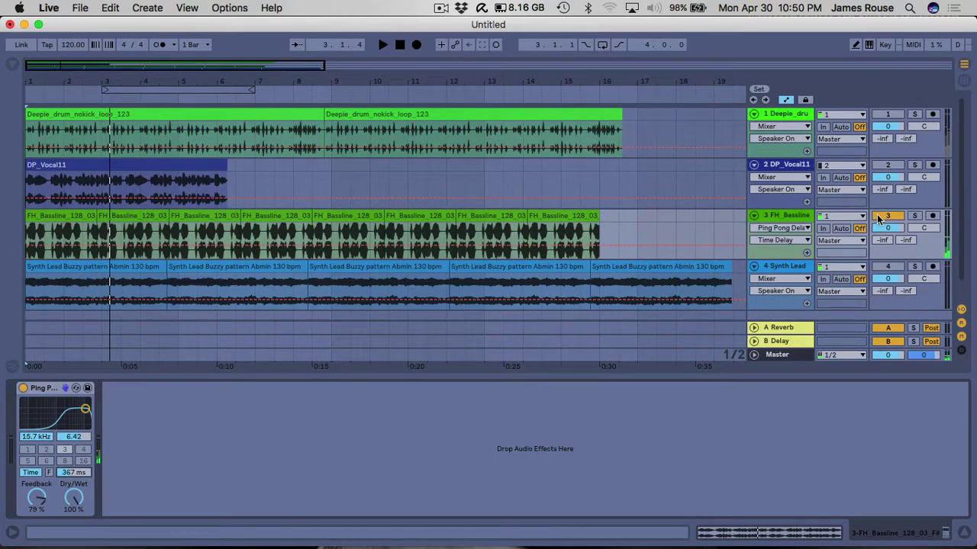
Step: Switch from the bassline to the Synth Lead track and play it in Repitch mode while sweeping its delay time, ending at 1 ms
click(789, 267)
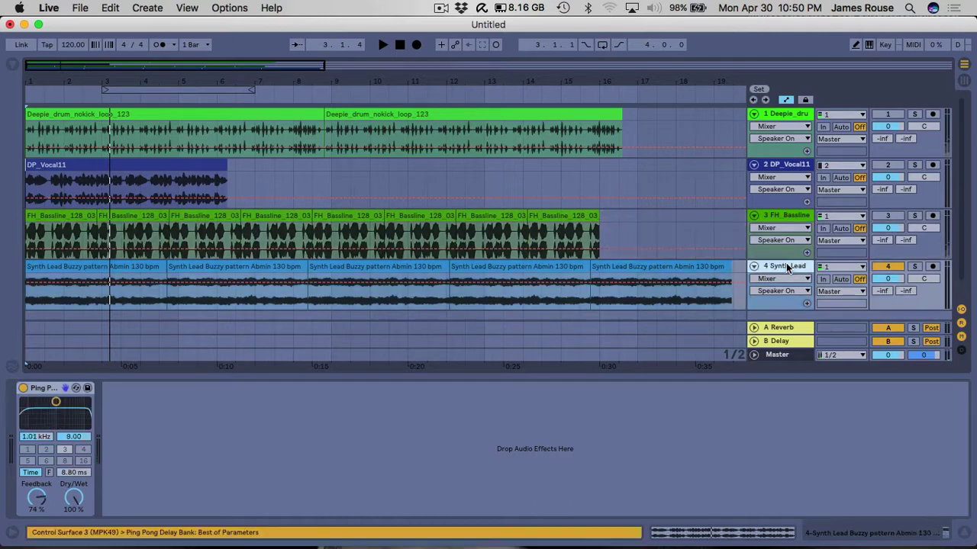
key(space)
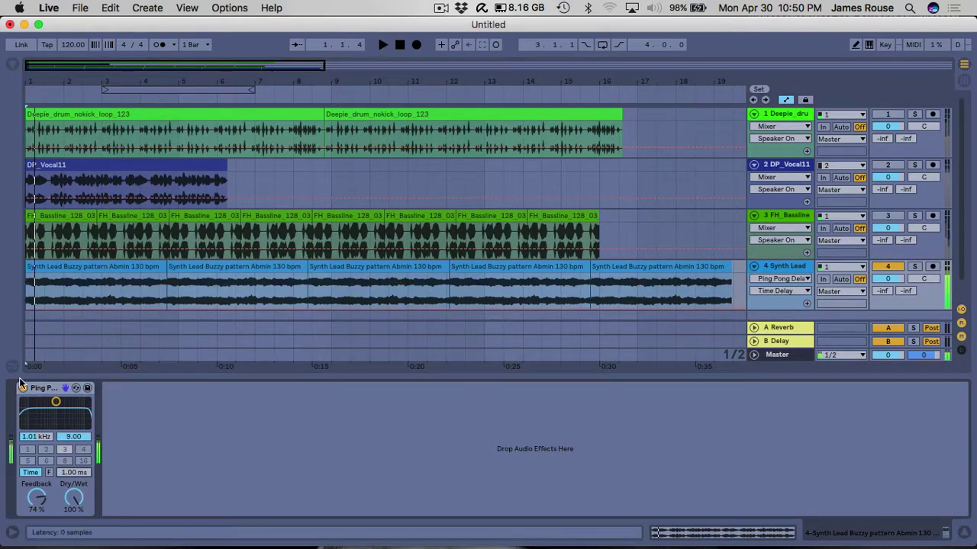
right_click(39, 390)
key(Escape)
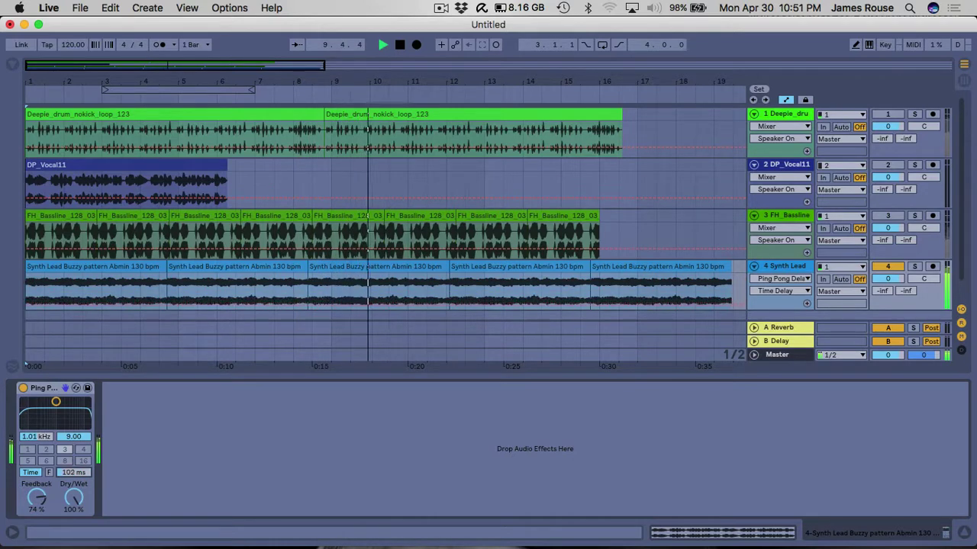
key(space)
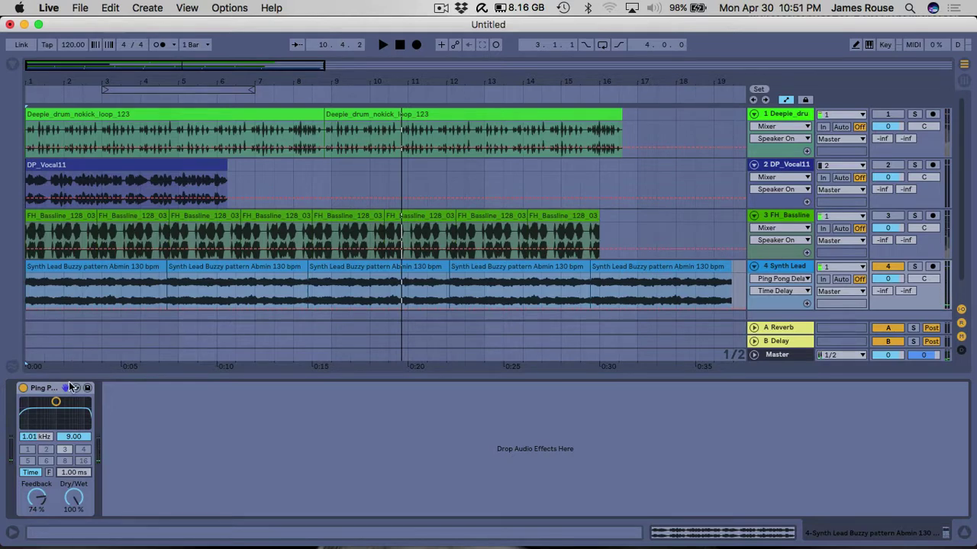
Step: Switch the Synth Lead's Ping Pong Delay to Jump mode
click(57, 293)
right_click(38, 389)
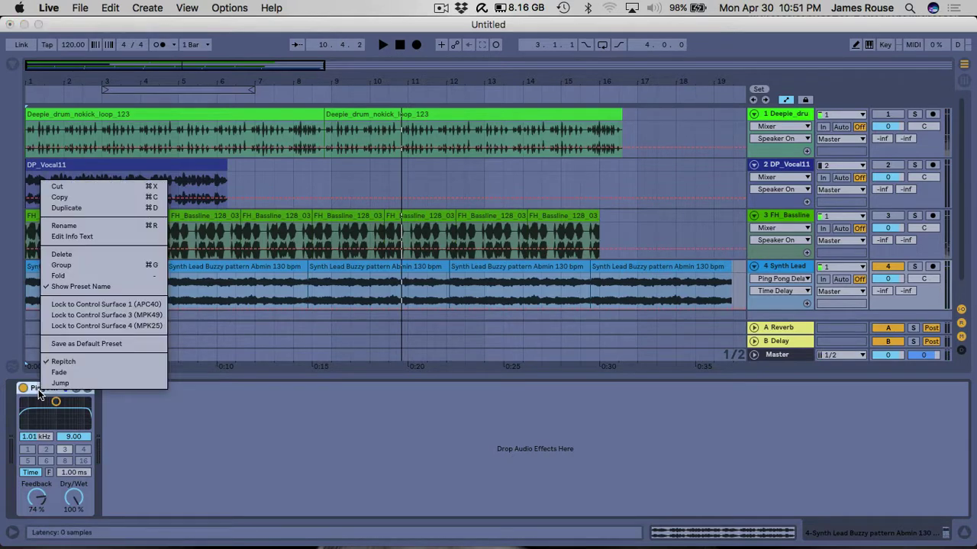
click(63, 389)
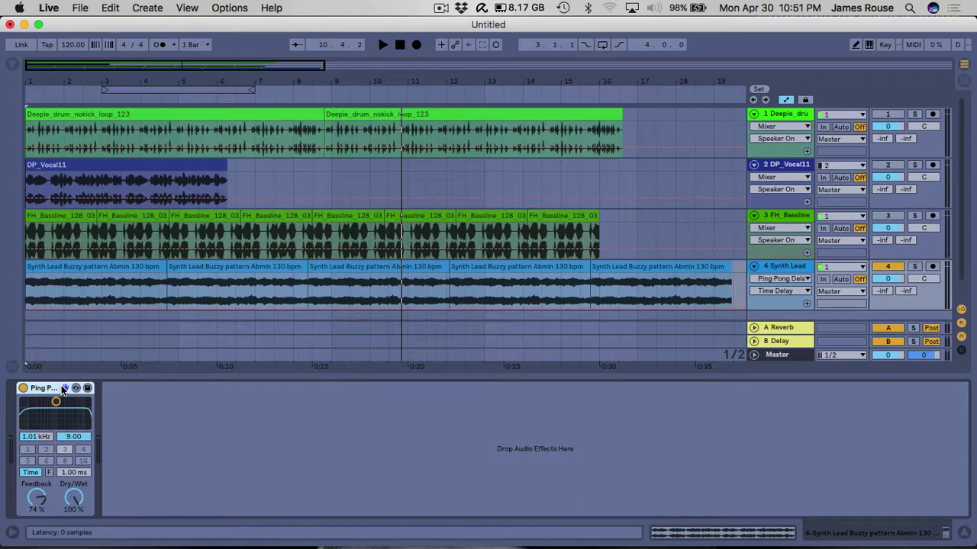
Step: Bypass the Synth Lead's Ping Pong Delay, play the first clip dry for comparison, and re-enable the delay
click(23, 388)
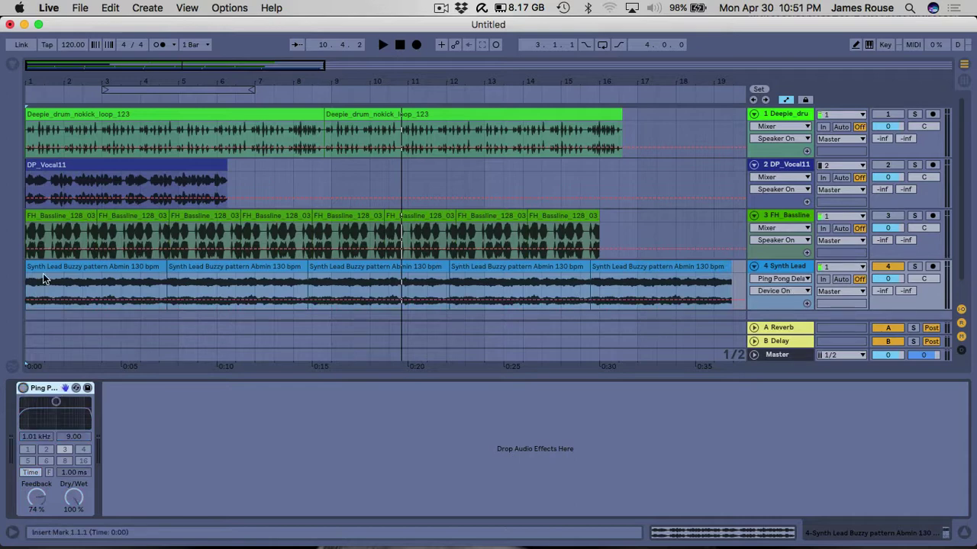
click(60, 269)
key(space)
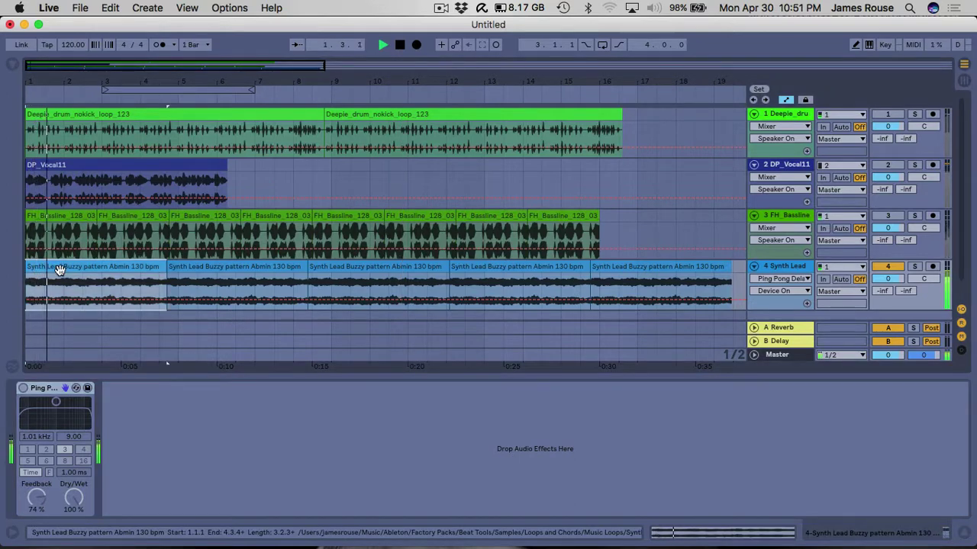
key(space)
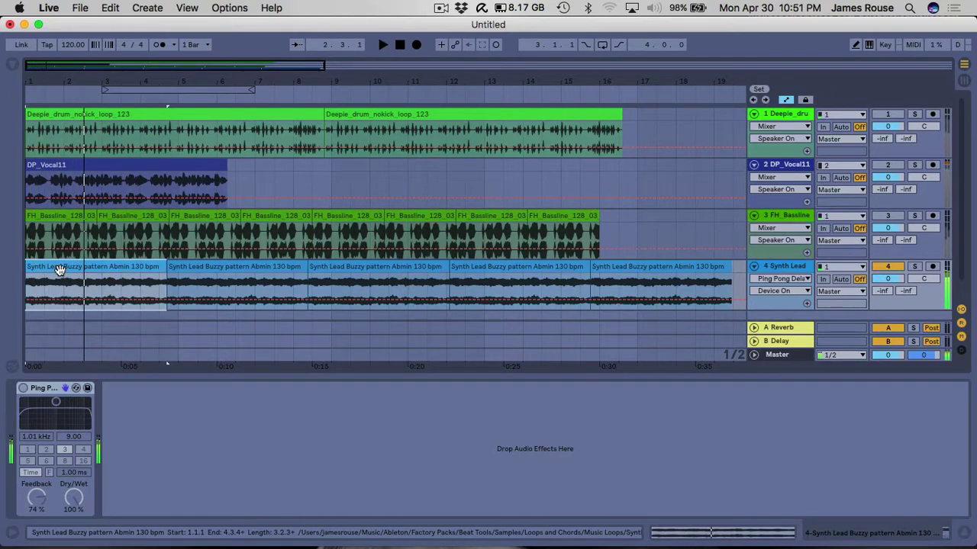
click(23, 389)
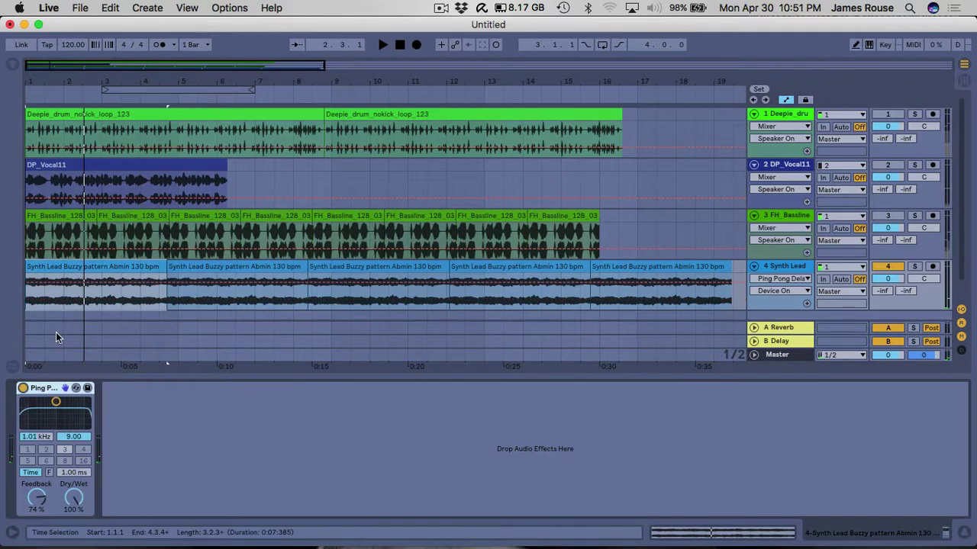
Step: Play the Synth Lead in Jump mode while sweeping its delay time, ending at 134 ms, and review the transition mode options
right_click(35, 389)
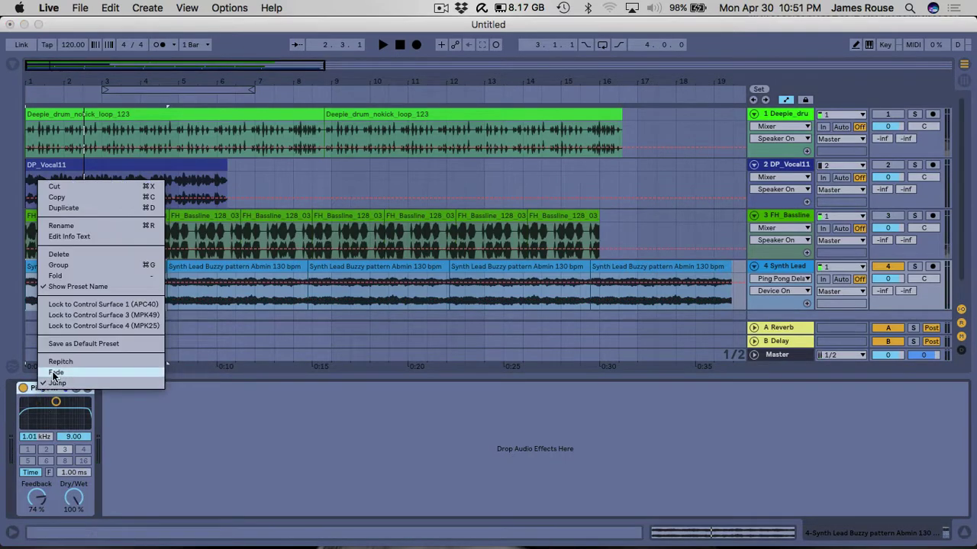
click(200, 426)
key(space)
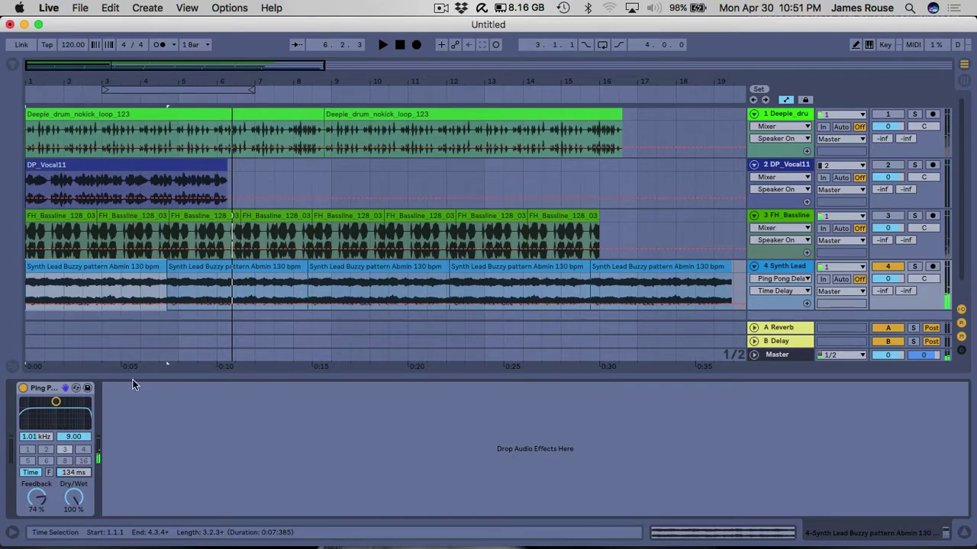
right_click(41, 387)
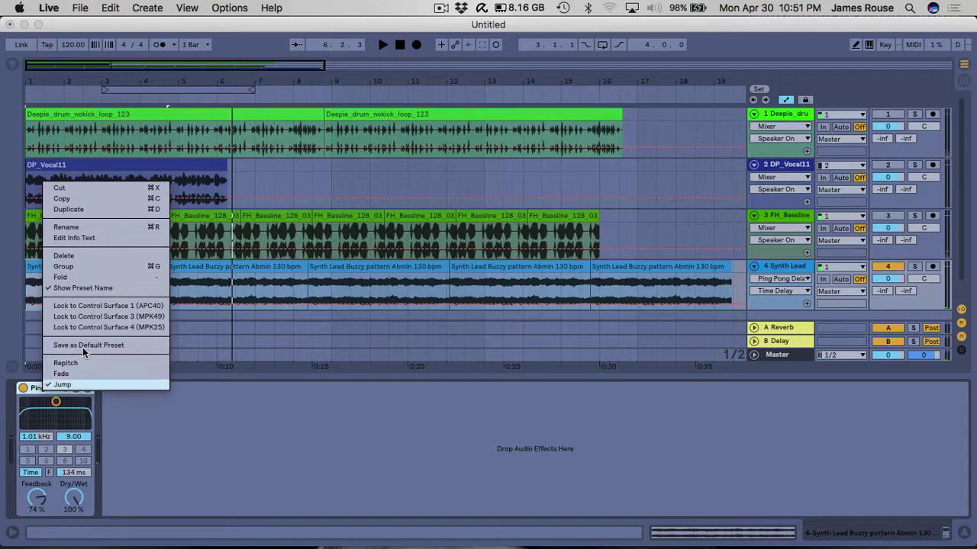
click(277, 457)
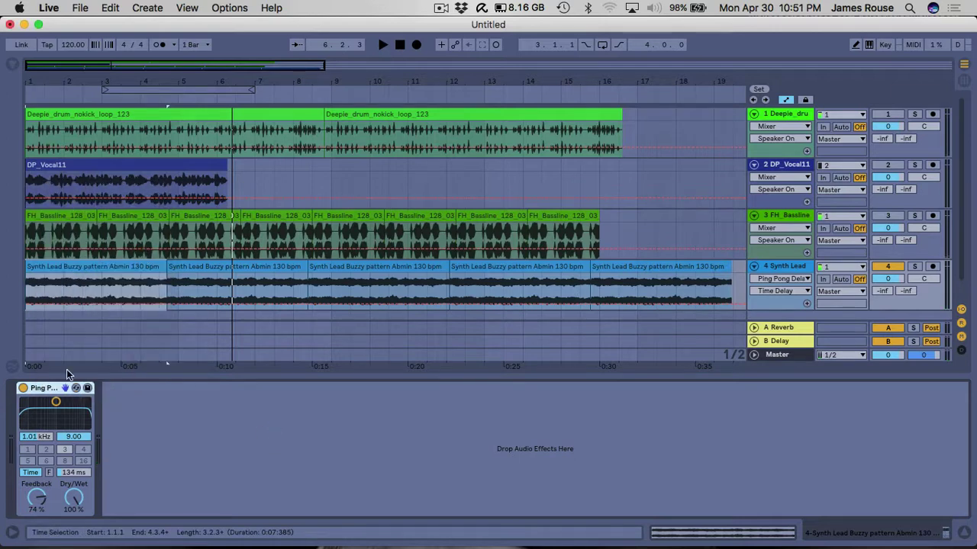